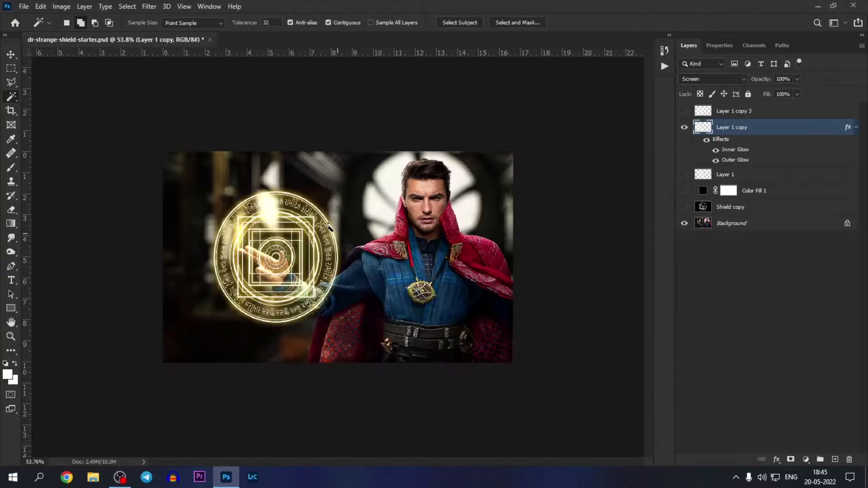
Toggle Layer 1 copy's visibility to compare the finished glowing shield composite
left_click(685, 133)
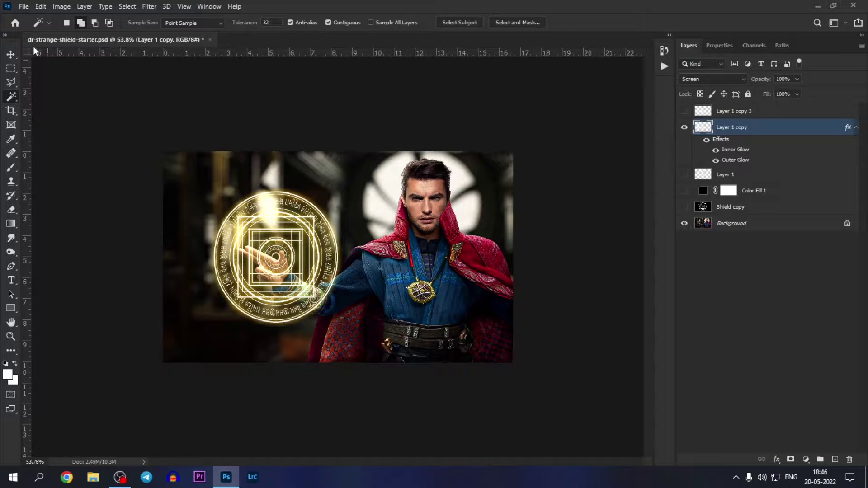
Create a new 1080 × 1080 px document
left_click(23, 6)
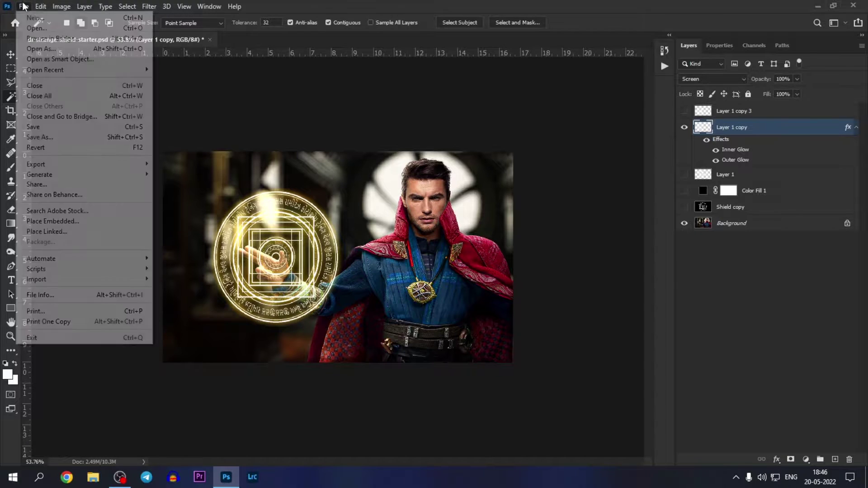
left_click(43, 18)
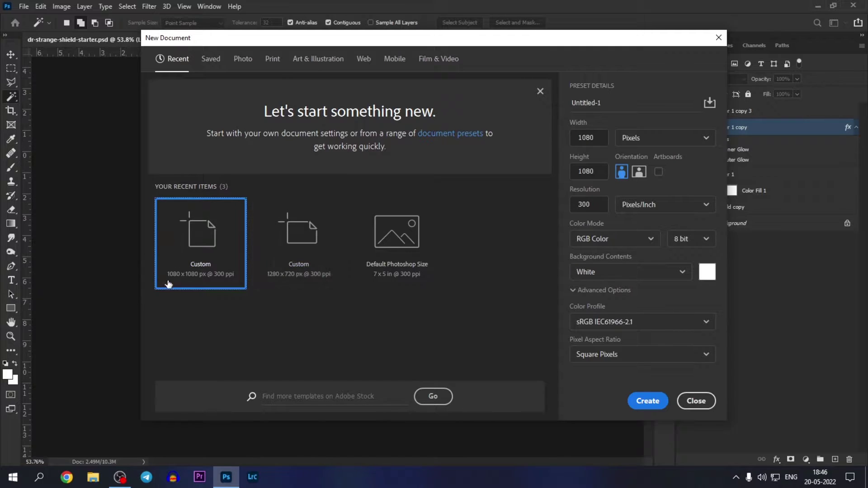
left_click(647, 400)
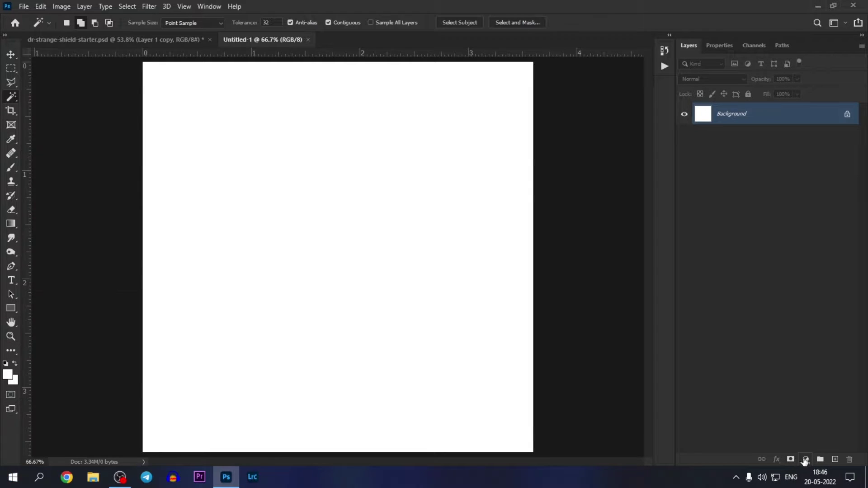
Add a black Solid Color fill layer over the background
left_click(806, 459)
left_click(827, 268)
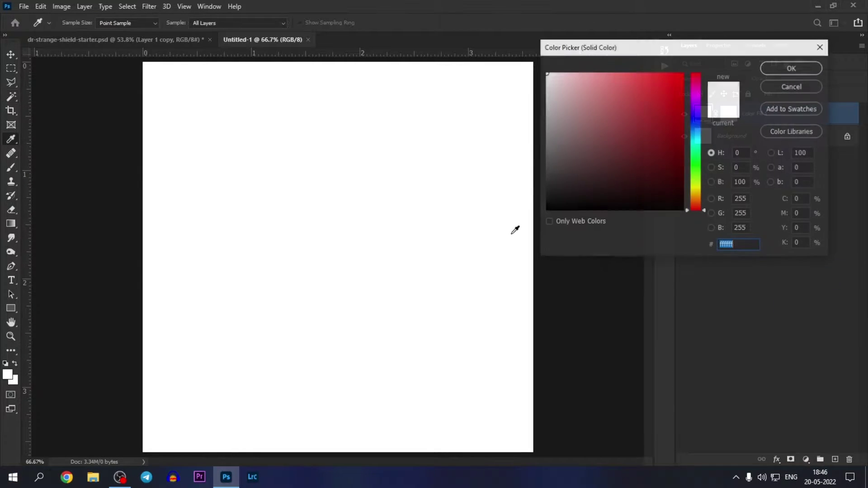
left_click_drag(655, 190, 732, 226)
left_click(763, 71)
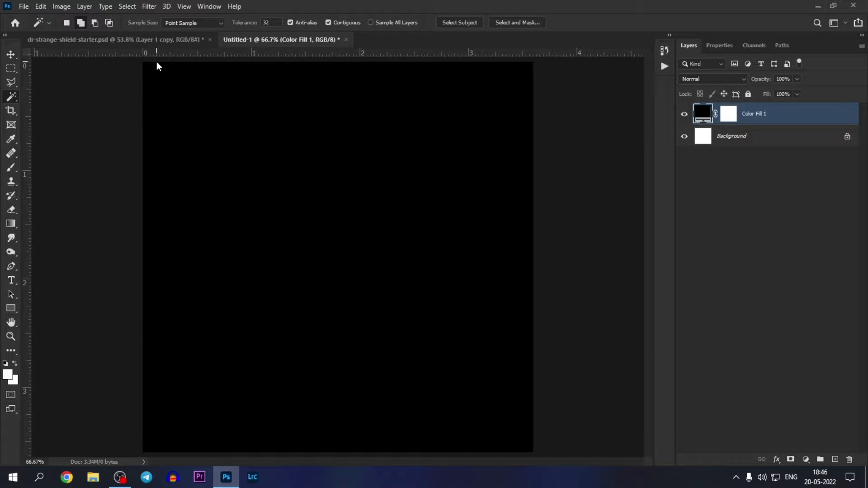
Place a horizontal guide across the middle of the canvas
key("ctrl+t")
left_click(410, 181)
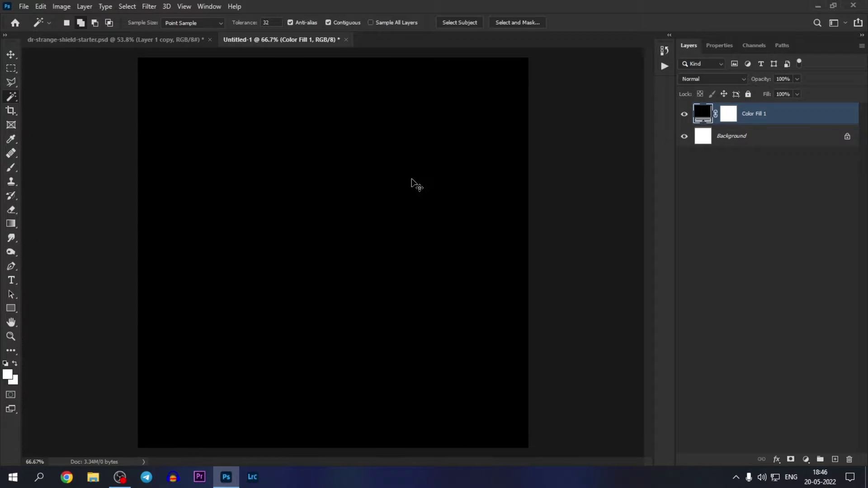
left_click_drag(302, 55, 349, 256)
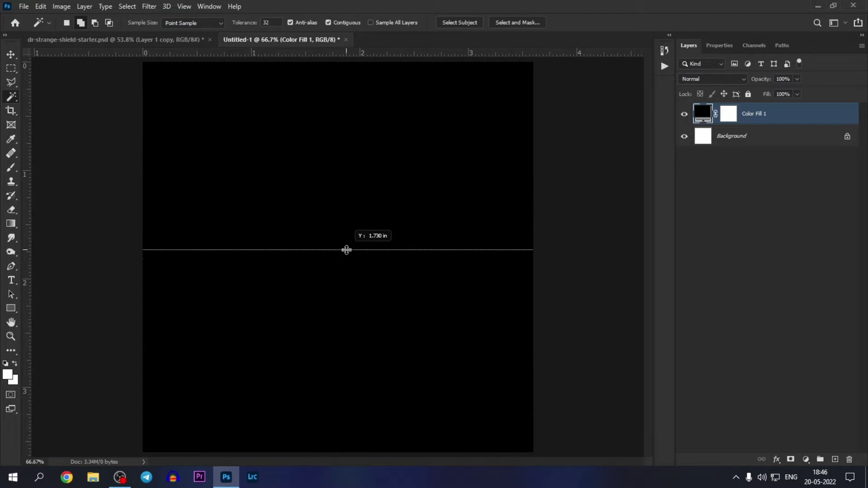
left_click_drag(349, 256, 352, 257)
Add a vertical guide at the canvas centre and fit the whole canvas in view
key("ctrl+minus")
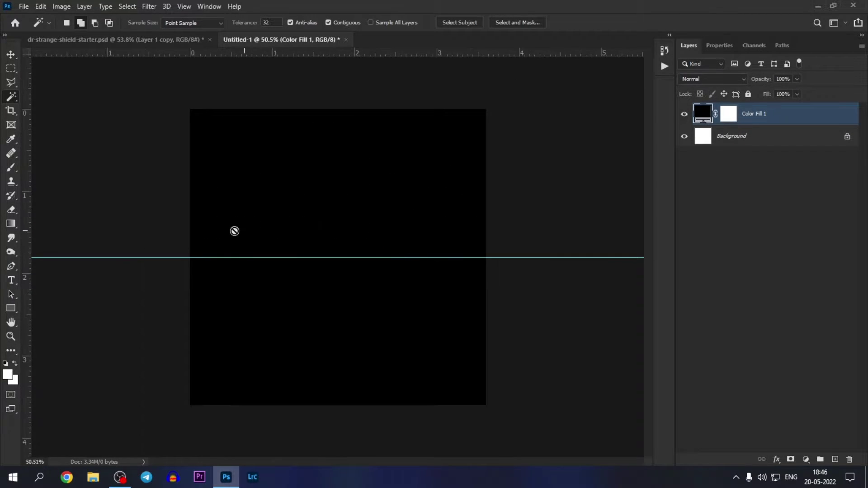
mouse_move(28, 210)
left_mouse_down()
mouse_move(347, 223)
mouse_move(339, 221)
left_mouse_up()
key("ctrl+plus")
scroll(466, 252, "up", 2)
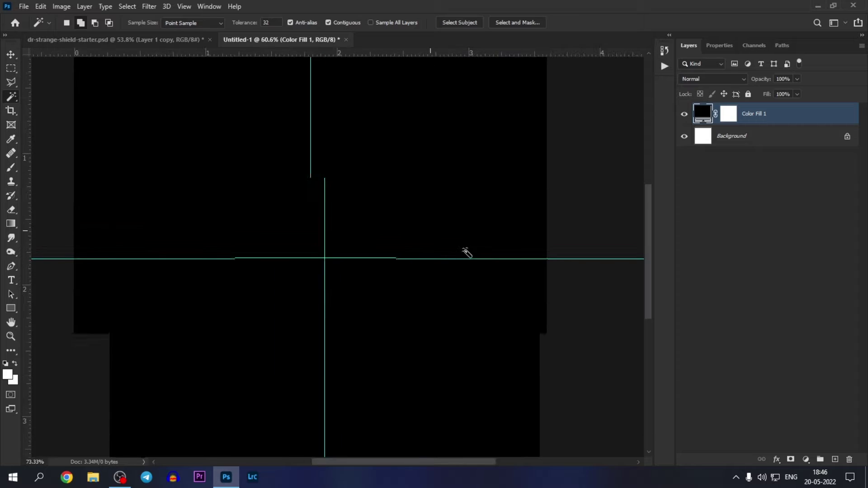
key("ctrl+minus")
key("ctrl+minus")
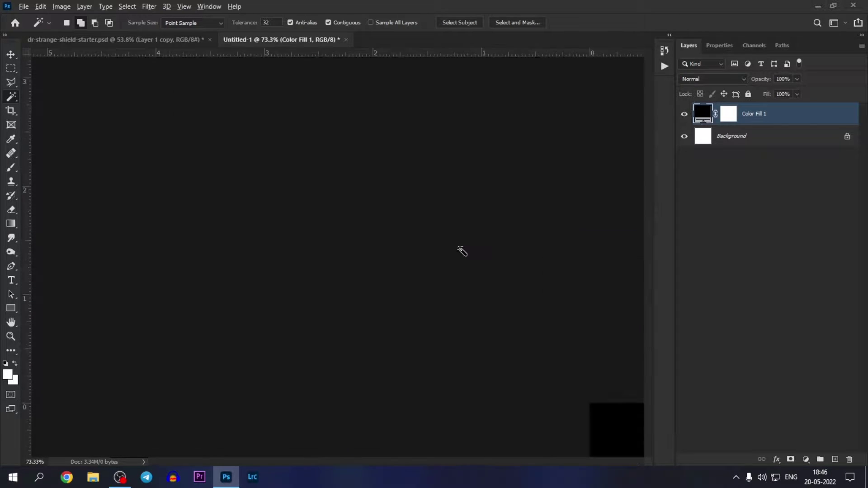
key("ctrl+0")
key("v")
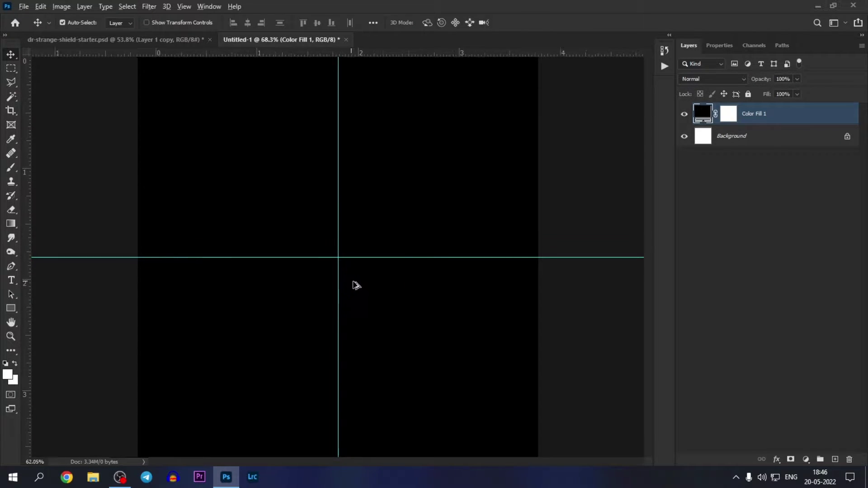
scroll(361, 287, "down", 5)
scroll(366, 307, "up", 4)
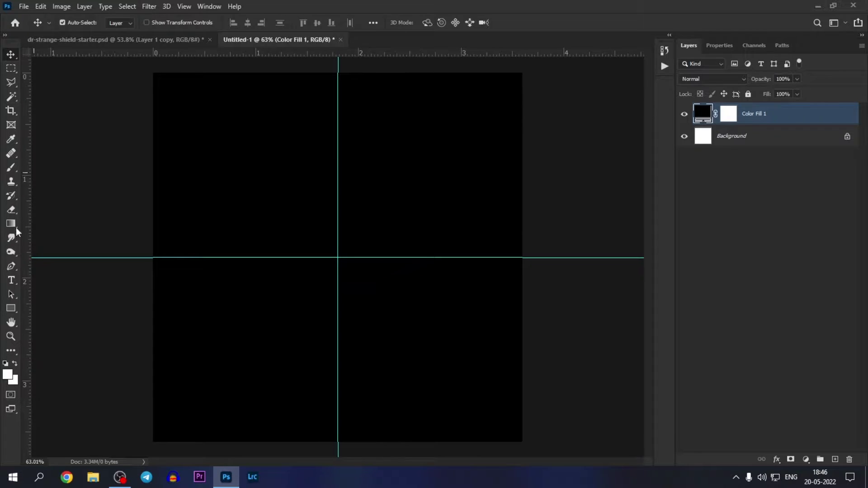
right_click(18, 307)
Draw a large white-outlined circle centred on the guide crossing
left_click(51, 329)
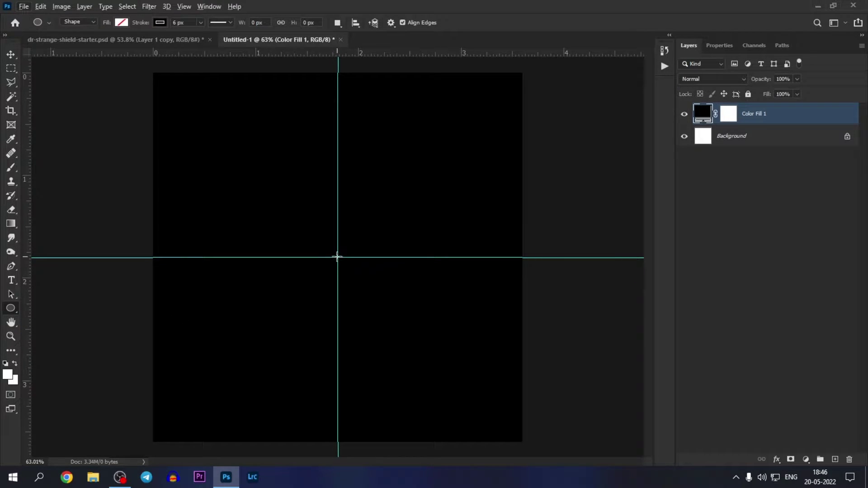
mouse_move(337, 257)
left_mouse_down()
mouse_move(467, 360)
mouse_move(478, 393)
left_mouse_up()
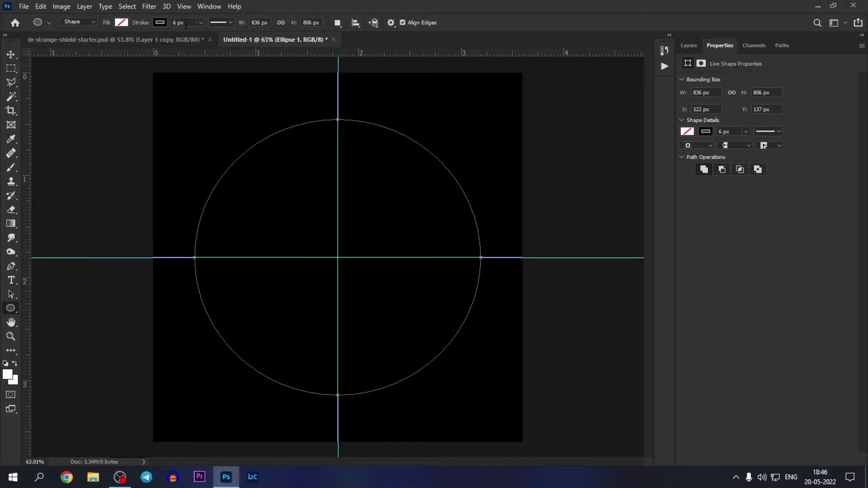
left_click(160, 22)
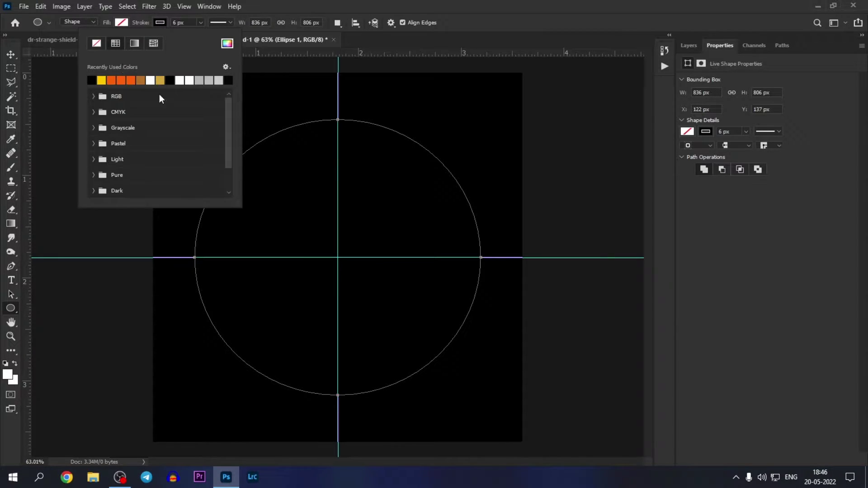
left_click(188, 79)
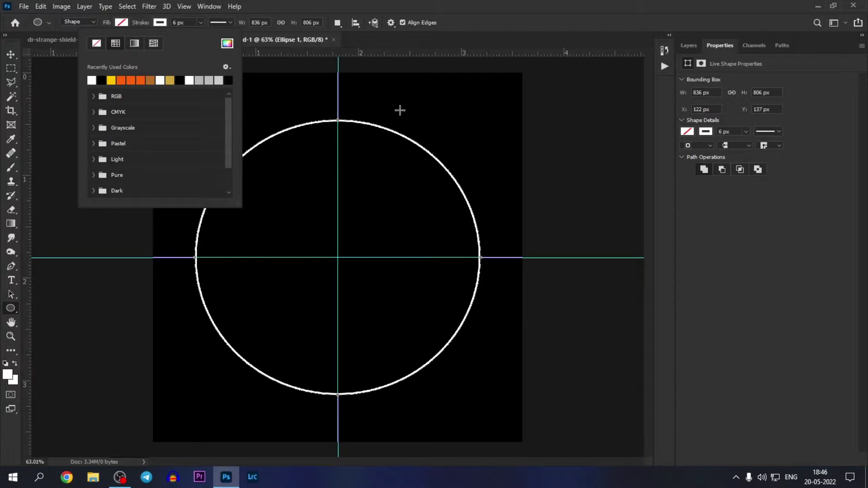
key("Escape")
Draw a smaller 676 × 672 px circle inside it, centred on the guides
key("v")
left_click(388, 149)
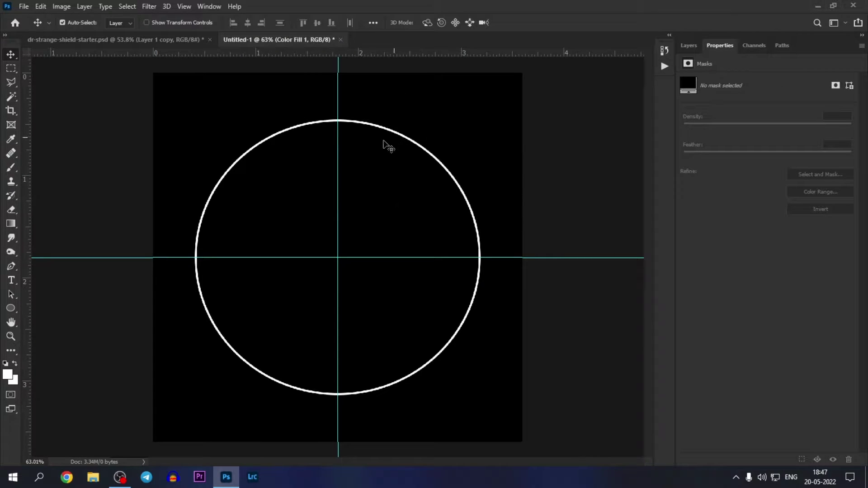
left_click(11, 307)
mouse_move(338, 257)
left_mouse_down()
mouse_move(432, 341)
mouse_move(452, 372)
left_mouse_up()
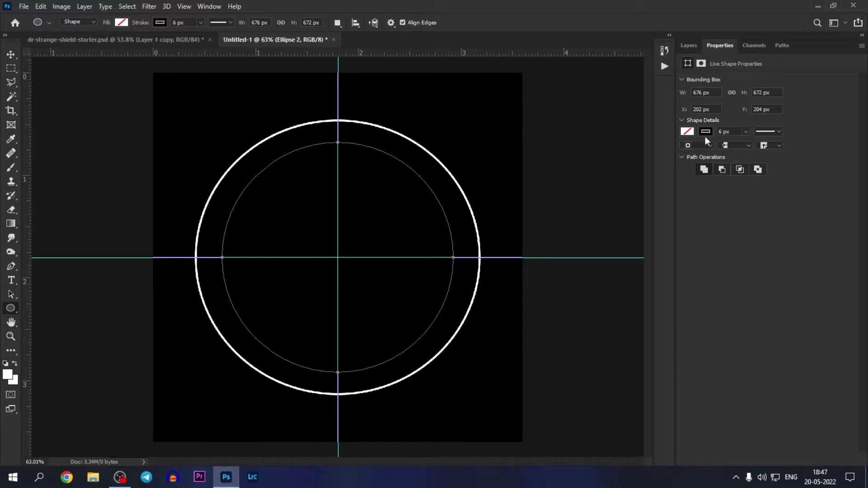
Give the inner circle a white 8 px outline
left_click(705, 133)
left_click(689, 189)
left_click(721, 132)
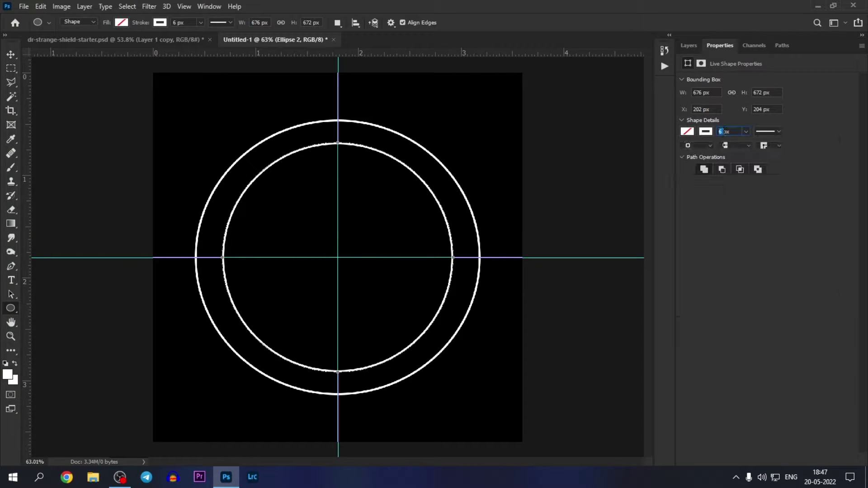
type("8")
key("Return")
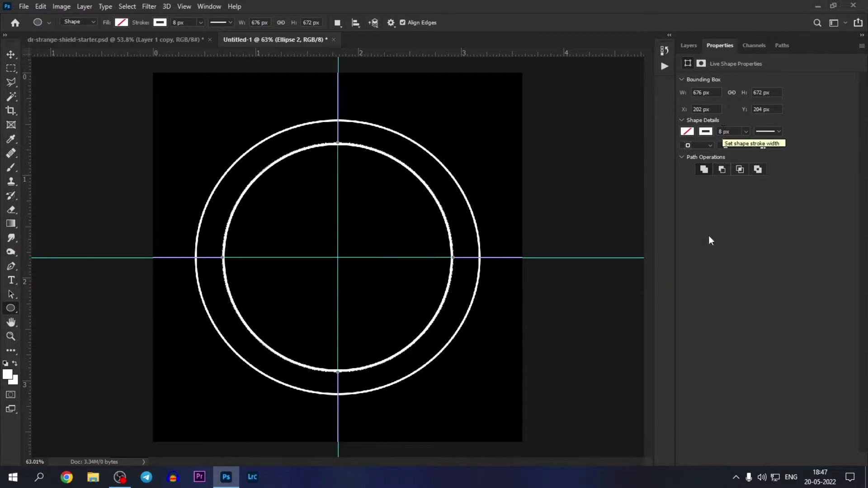
Draw a 446 × 422 px white-outlined square centred inside the inner circle
left_click(688, 45)
scroll(352, 234, "up", 2)
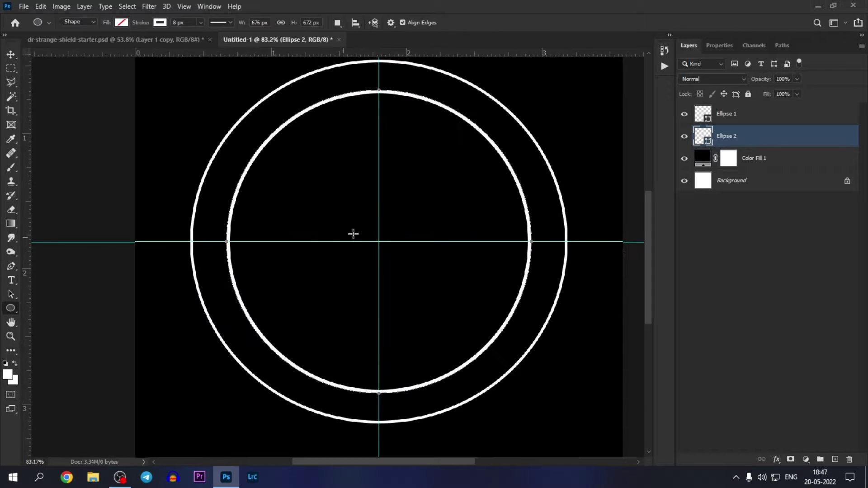
scroll(349, 222, "up", 1)
left_click_drag(348, 222, 350, 223)
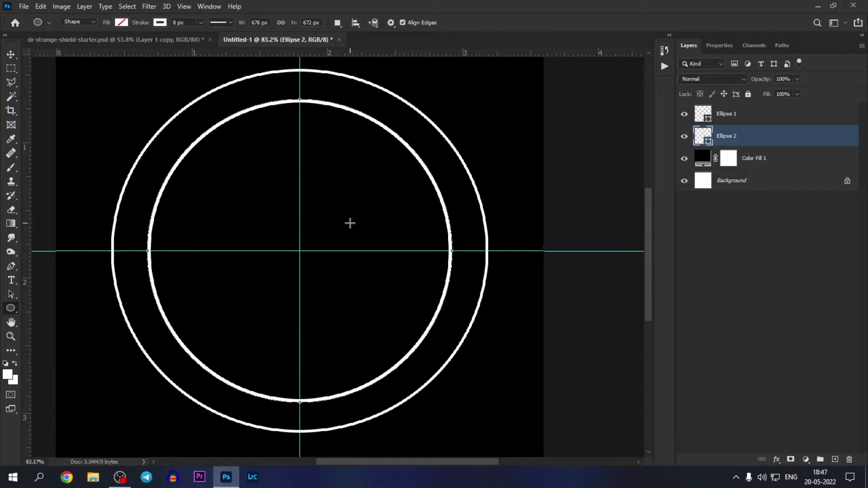
key("v")
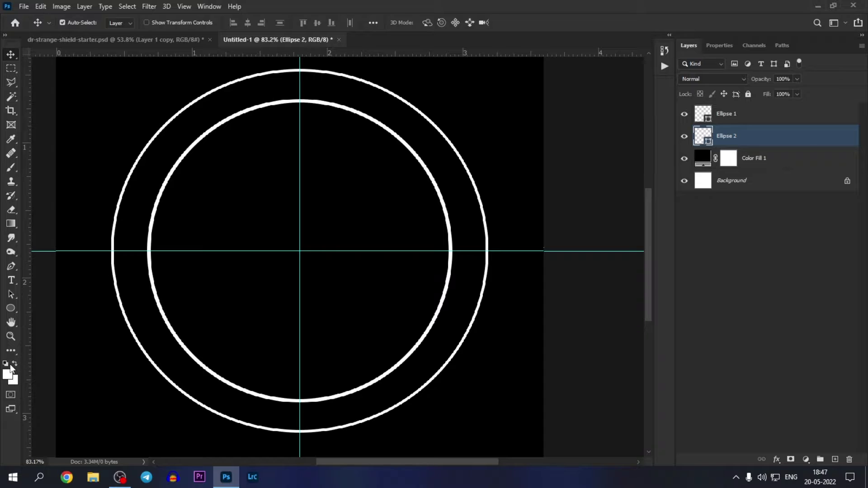
left_click(12, 311)
left_click(45, 307)
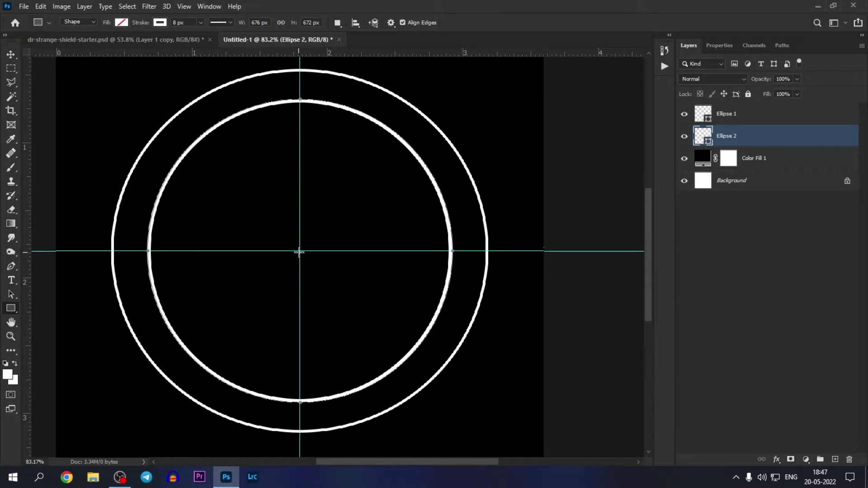
left_click_drag(299, 249, 400, 346)
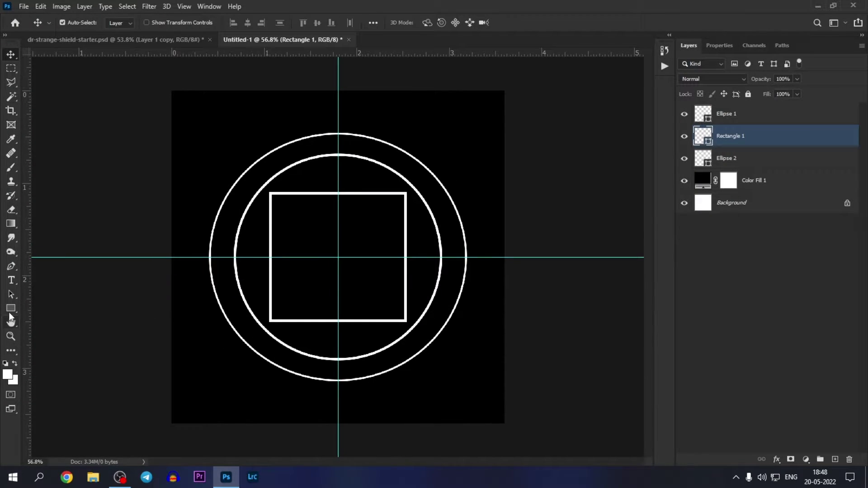
Draw a second matching square, Rectangle 2, out from the centre
left_click(12, 308)
left_click_drag(338, 257, 407, 320)
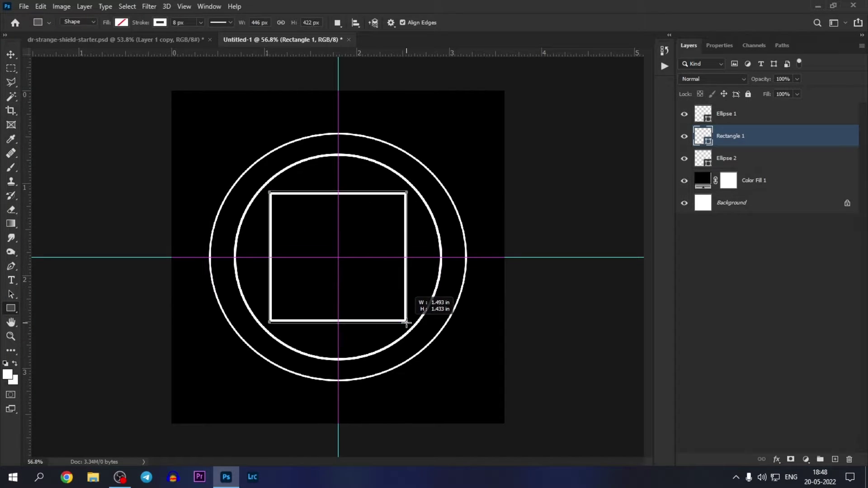
left_click_drag(407, 320, 409, 321)
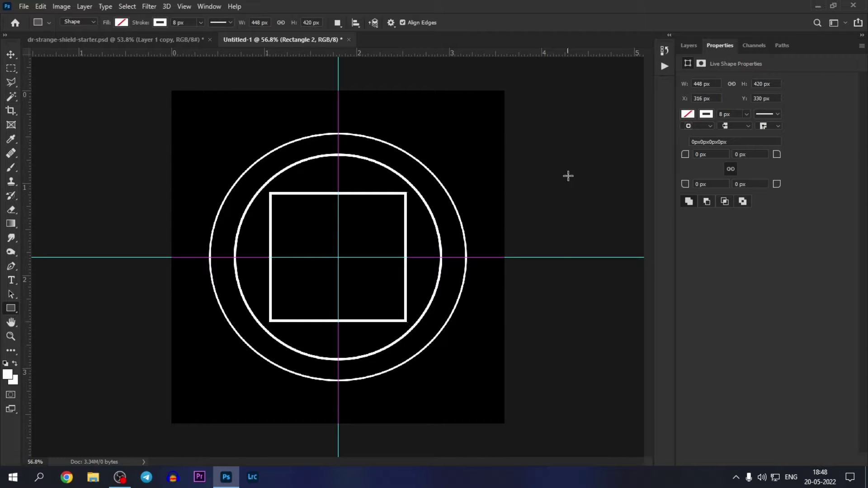
Move Ellipse 1 below Ellipse 2 in the layer stack and hide Rectangle 1
key("F7")
left_click(683, 136)
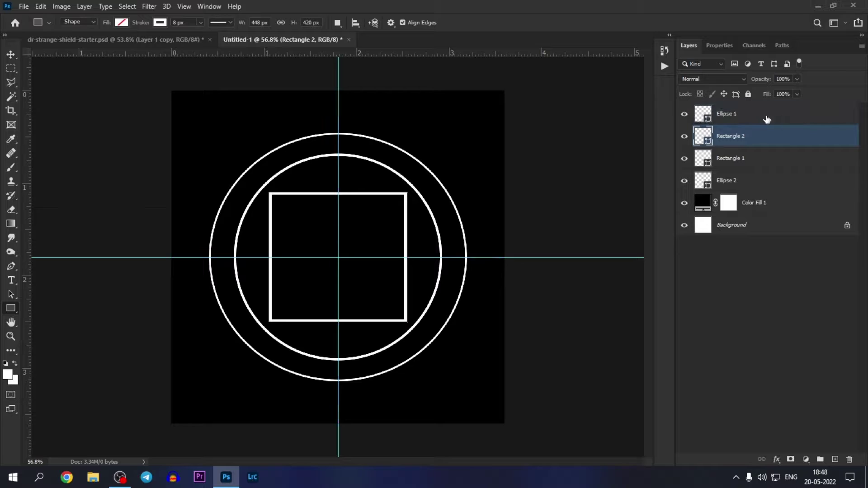
left_click_drag(749, 115, 750, 144)
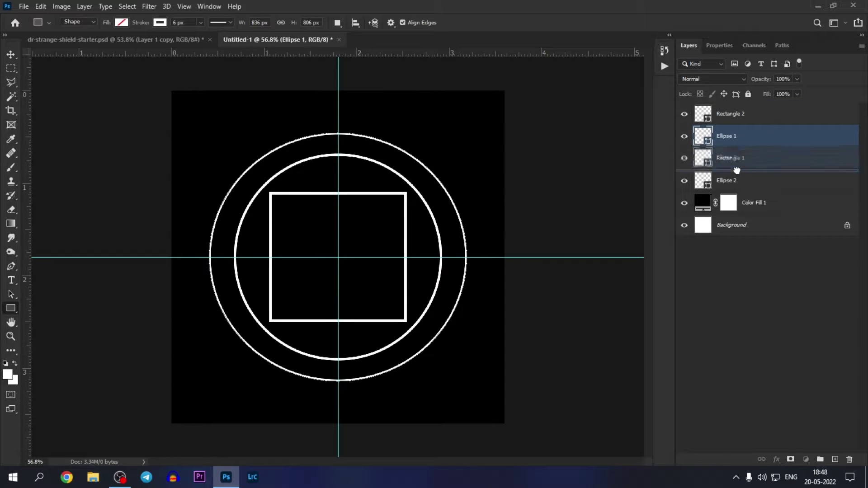
left_click_drag(737, 180, 737, 190)
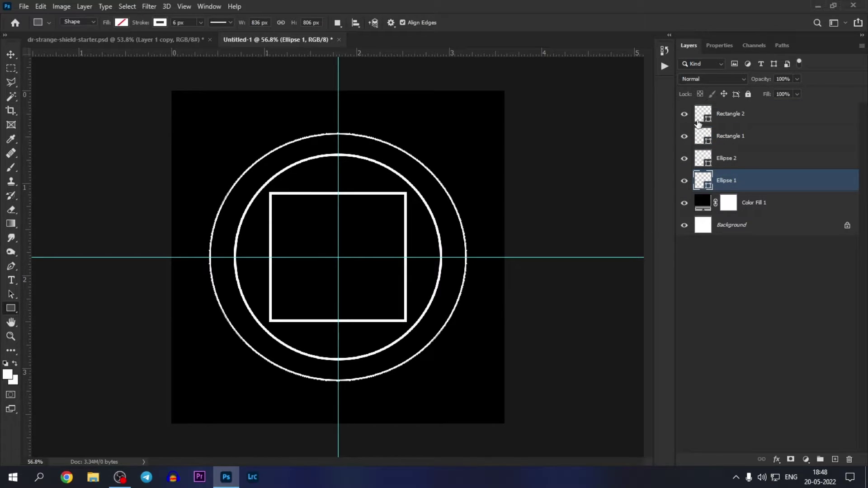
left_click(684, 136)
left_click(684, 136)
left_click(684, 114)
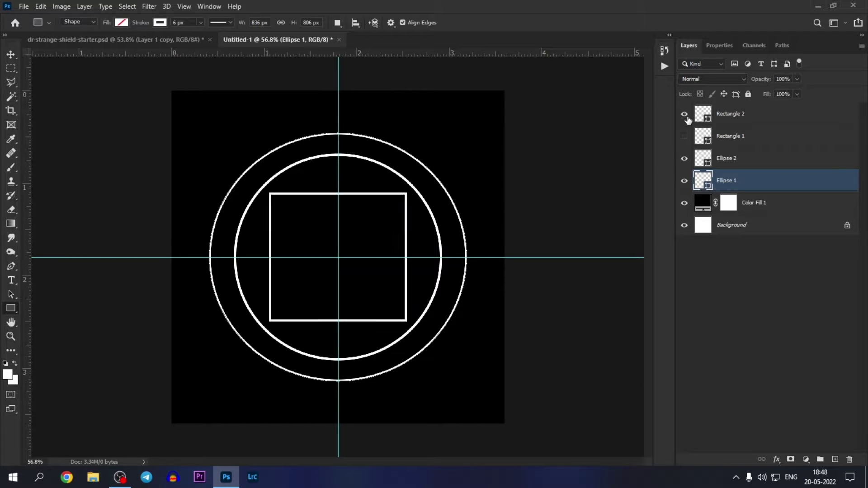
left_click(684, 114)
key("ctrl+t")
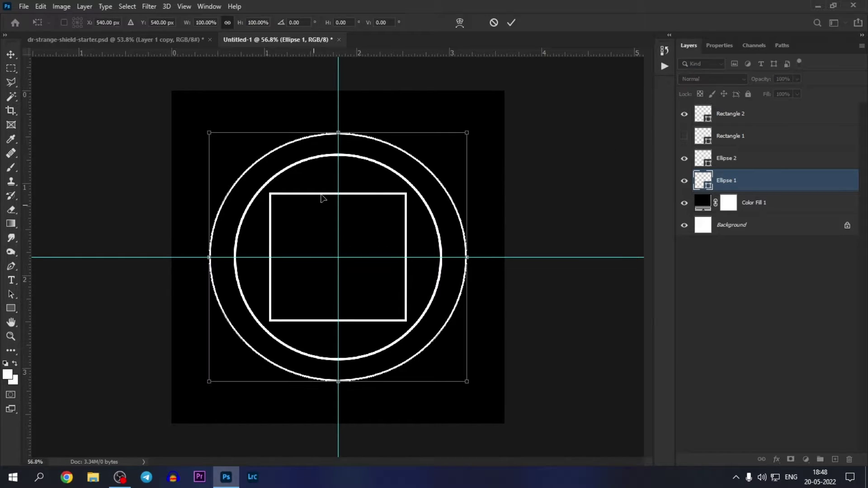
key("Return")
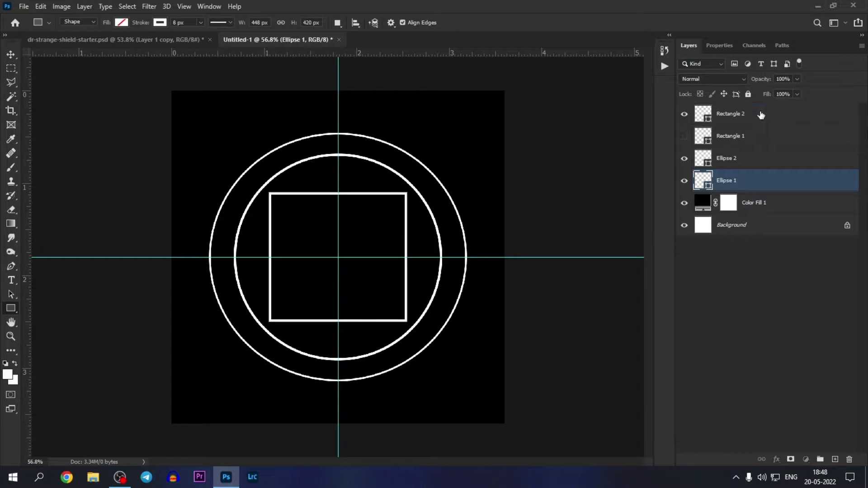
Rotate Rectangle 2 by about 45° into a diamond
left_click(750, 114)
key("ctrl+t")
left_click_drag(439, 150, 496, 264)
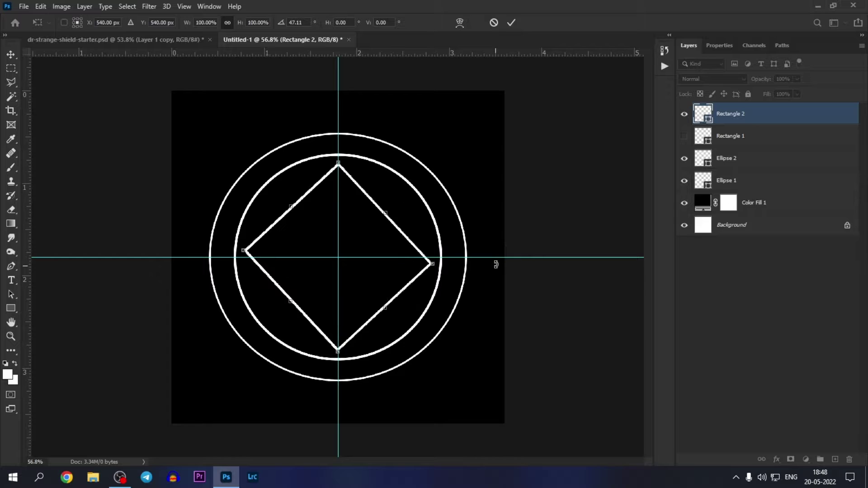
key("Return")
Show Rectangle 1 again so the two squares form an eight-point star
left_click(684, 135)
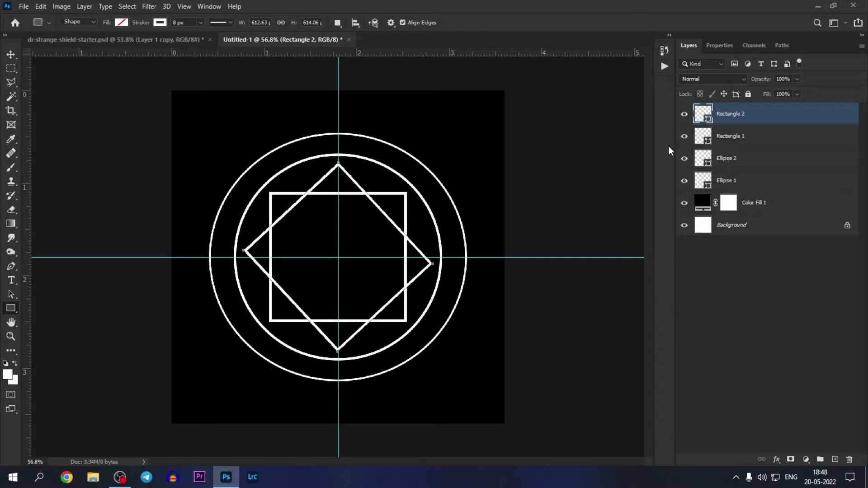
scroll(426, 316, "down", 2)
scroll(397, 310, "up", 3)
scroll(394, 311, "up", 1)
scroll(394, 312, "up", 1)
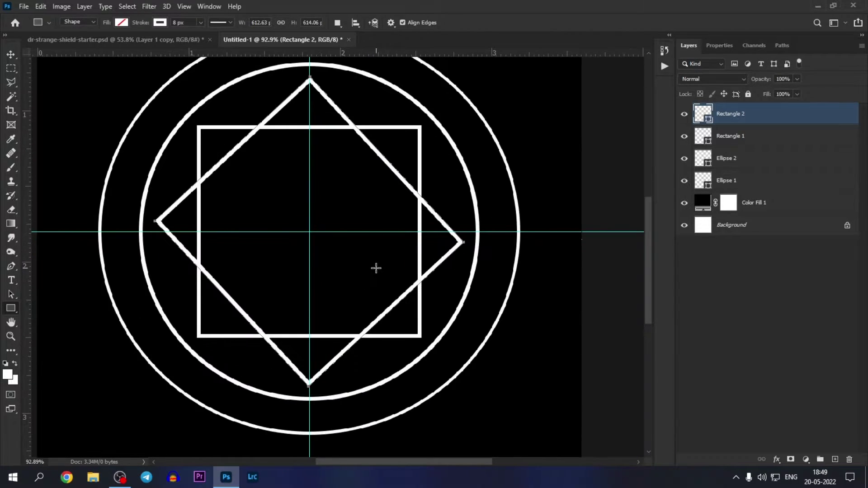
key("ctrl+t")
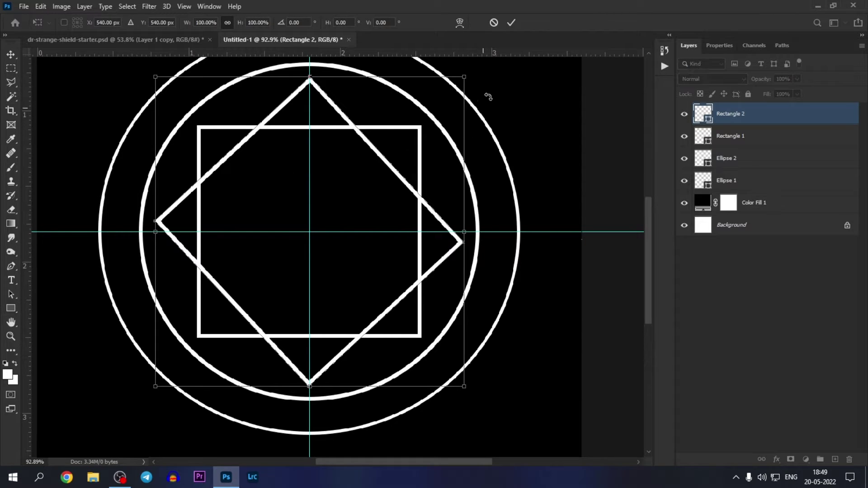
key("Return")
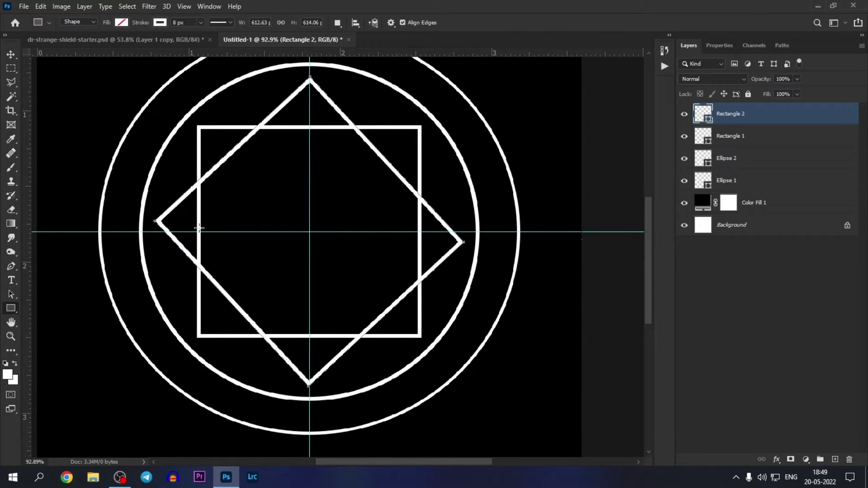
Draw a third square, Rectangle 3, from the centre and re-show Ellipse 2 and Rectangle 2
right_click(10, 309)
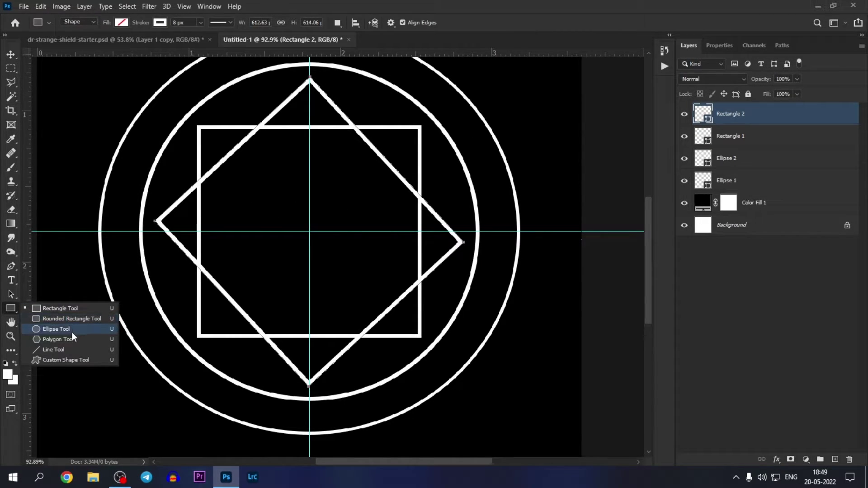
left_click(64, 308)
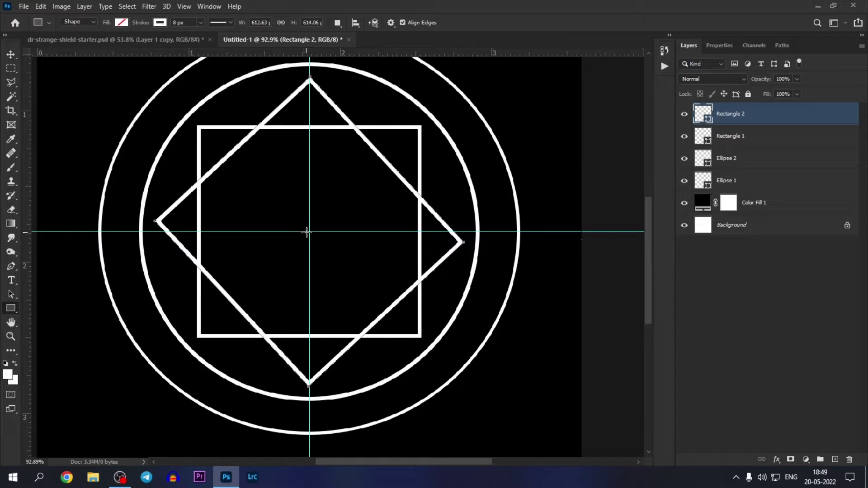
mouse_move(310, 232)
left_mouse_down()
mouse_move(396, 322)
mouse_move(410, 351)
mouse_move(421, 339)
left_mouse_up()
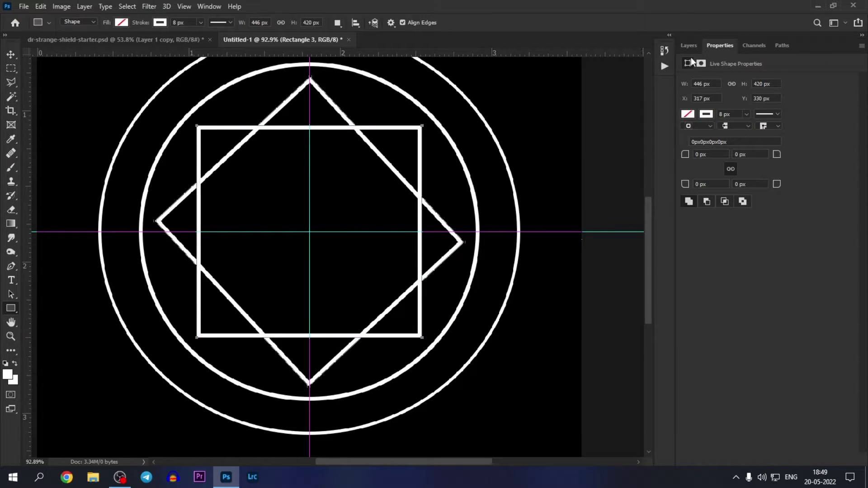
left_click(689, 45)
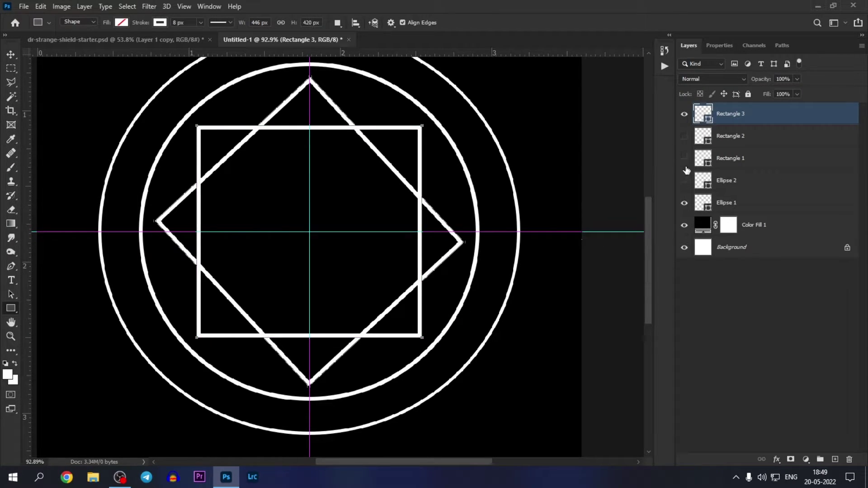
left_click(685, 181)
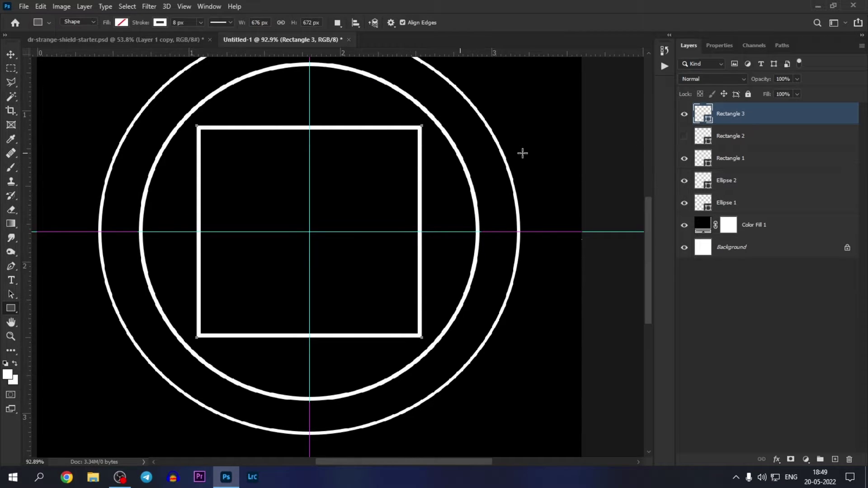
left_click(685, 136)
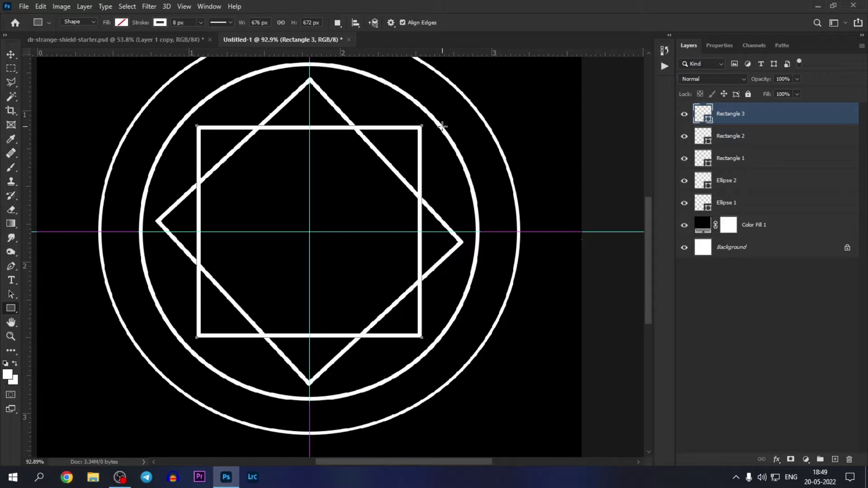
Rotate Rectangle 3 slightly clockwise
key("v")
key("ctrl+t")
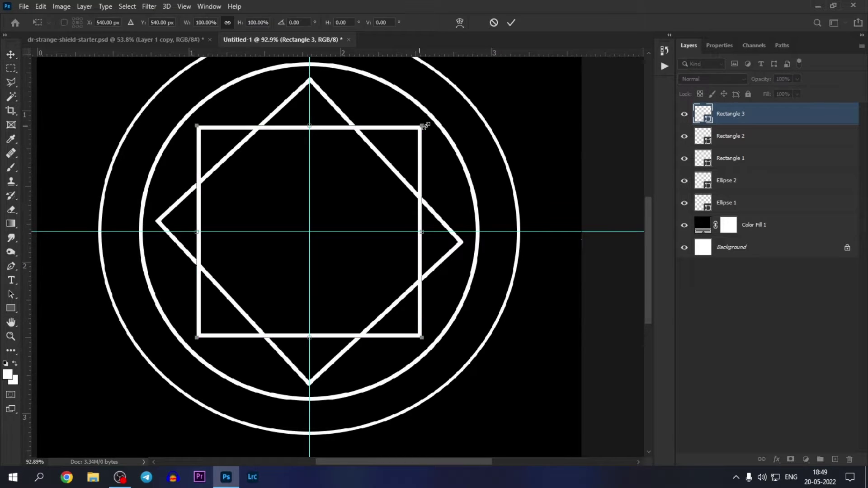
left_click_drag(425, 126, 468, 172)
key("Return")
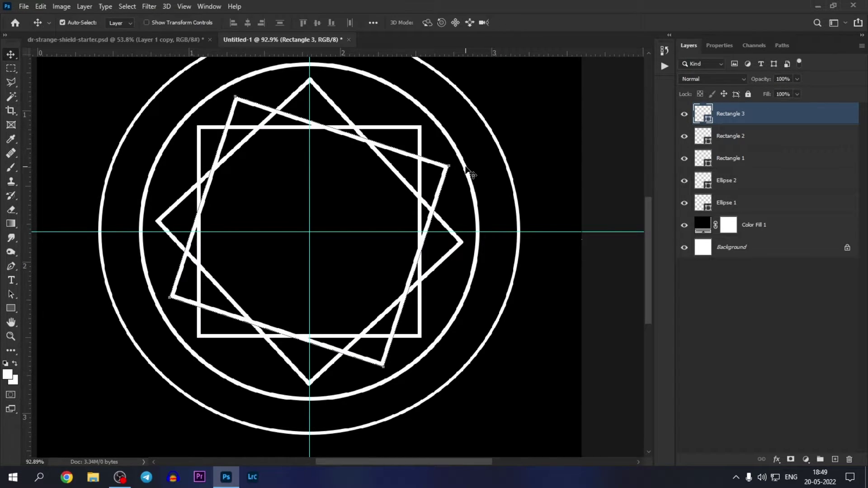
Duplicate Rectangle 3 and rotate the copy counter-clockwise to a different angle
key("ctrl+j")
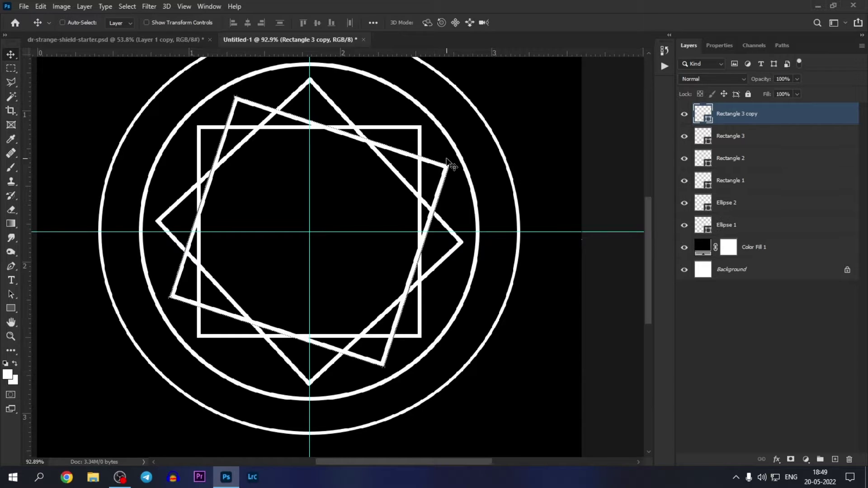
key("ctrl+t")
left_click_drag(484, 161, 454, 58)
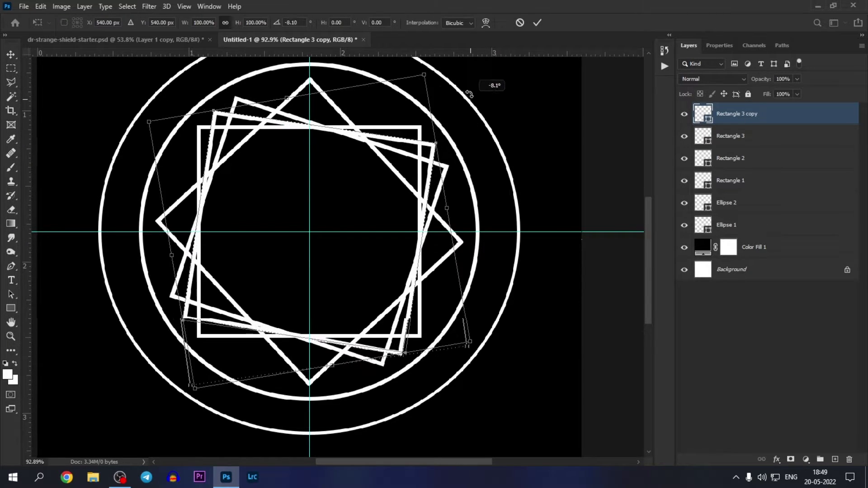
scroll(452, 58, "up", 3)
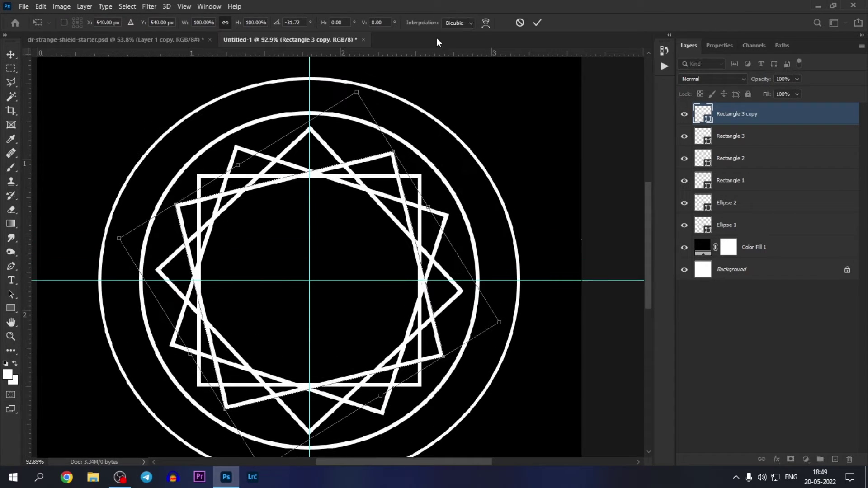
key("Return")
scroll(339, 333, "down", 3, "alt")
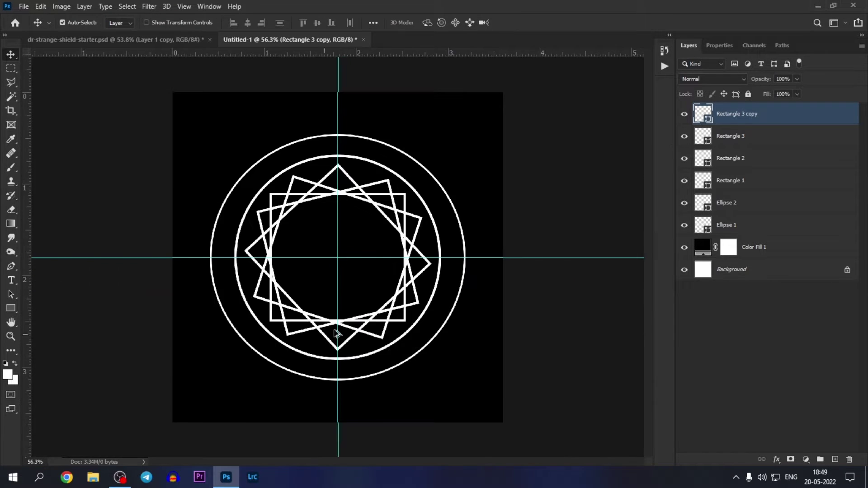
scroll(475, 324, "down", 2, "alt")
scroll(361, 291, "up", 2, "alt")
scroll(361, 290, "up", 1, "alt")
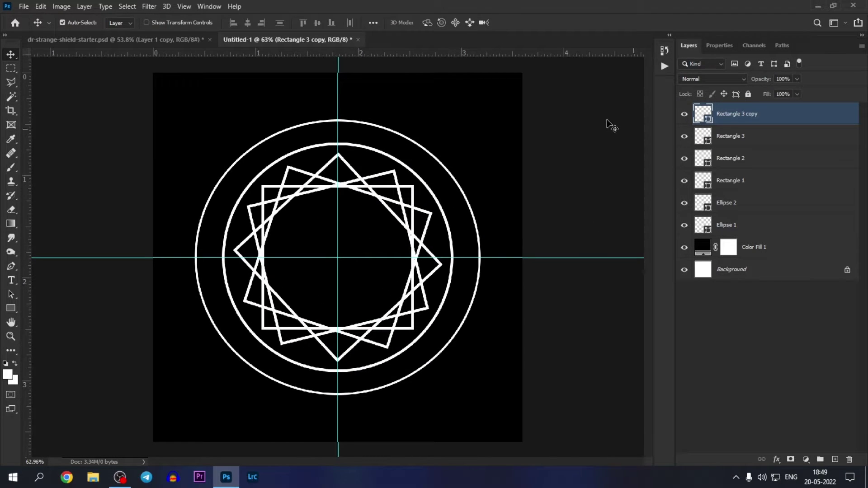
Zoom in to inspect the merged mandala layer, Layer 1 copy 3
key("ctrl")
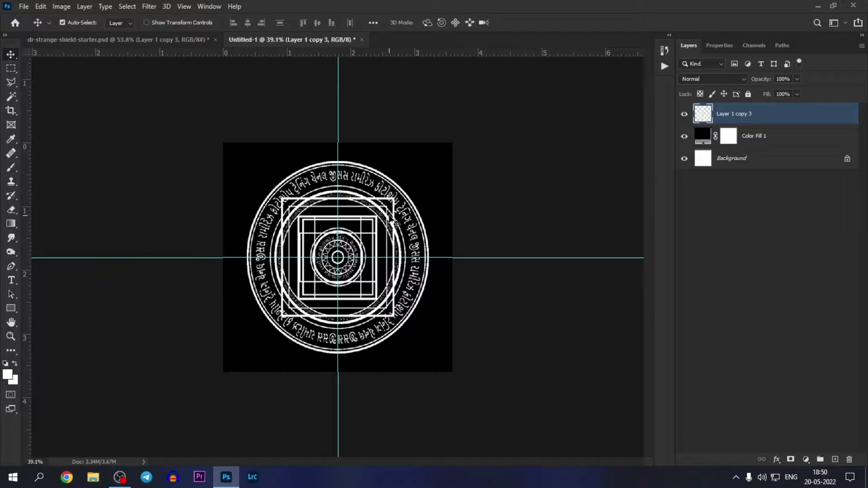
key("ctrl+plus")
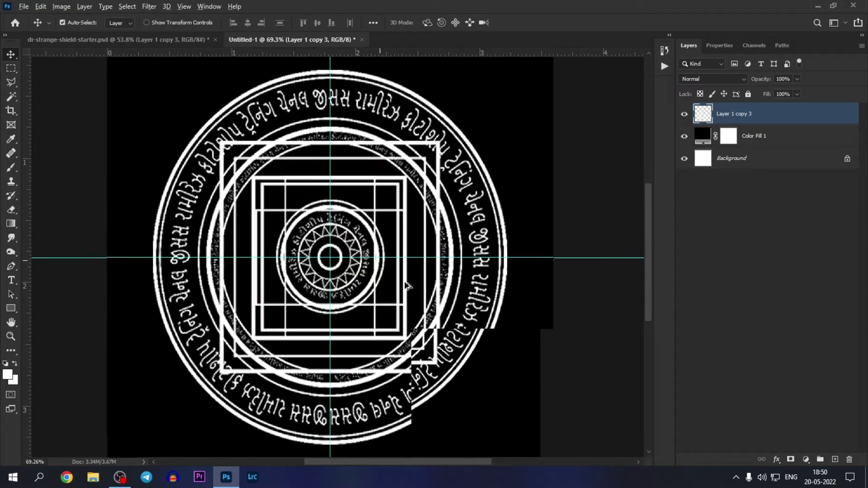
scroll(376, 267, "up", 3)
scroll(346, 217, "down", 2)
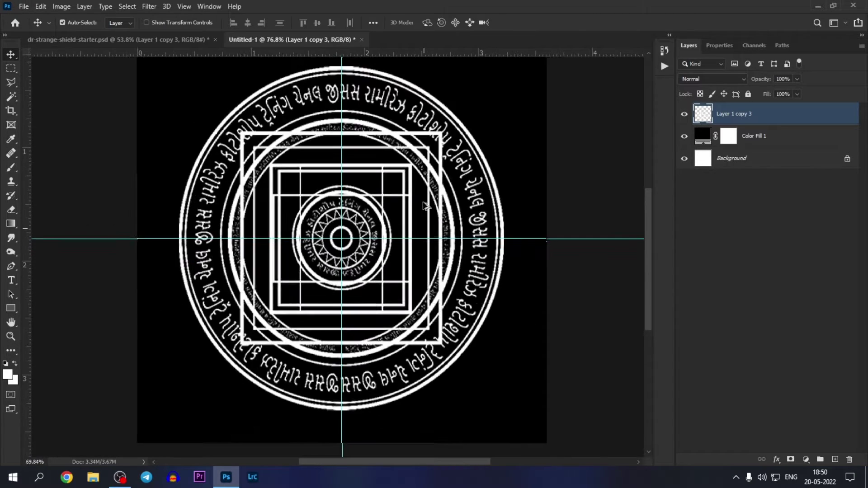
scroll(346, 217, "down", 1)
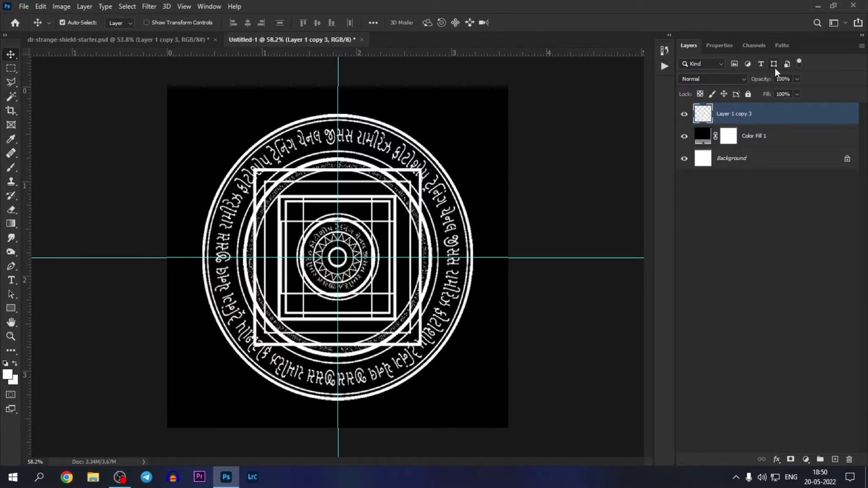
Add an orange ff620c Inner Glow to the mandala layer
left_click(776, 460)
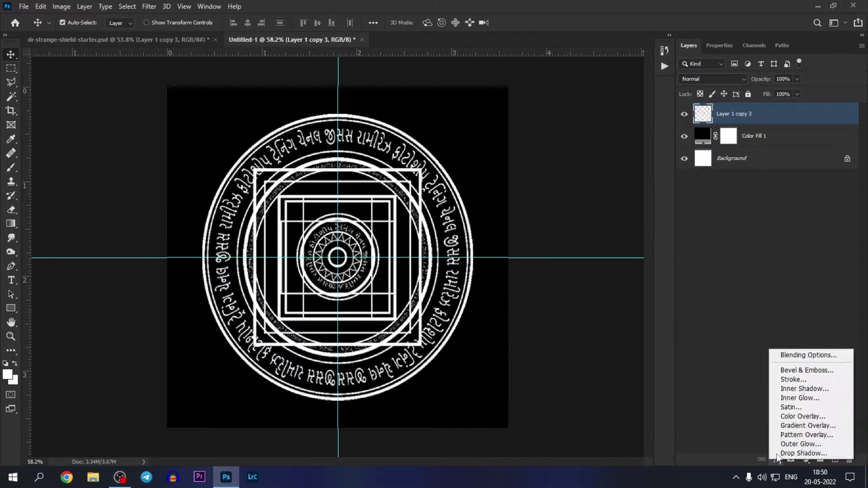
left_click(796, 397)
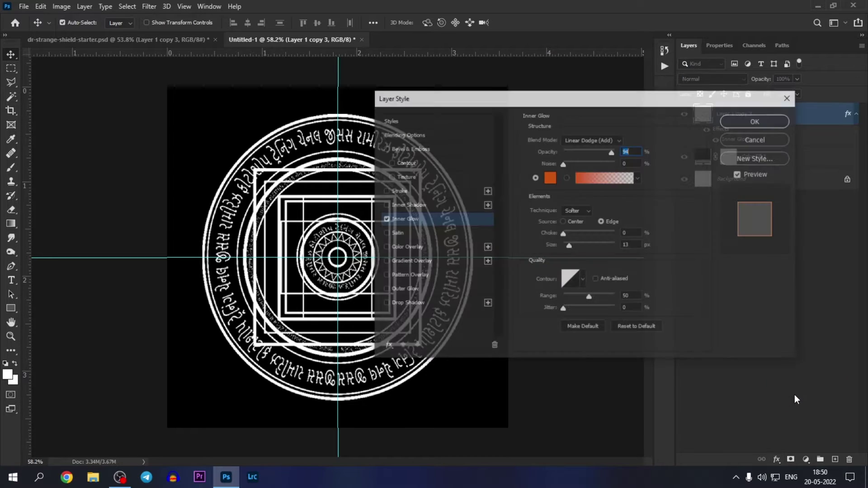
left_click(549, 177)
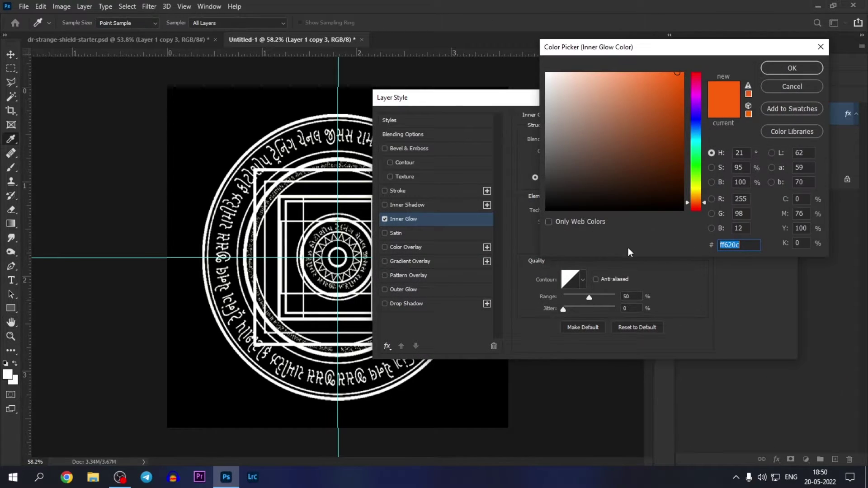
left_click(788, 68)
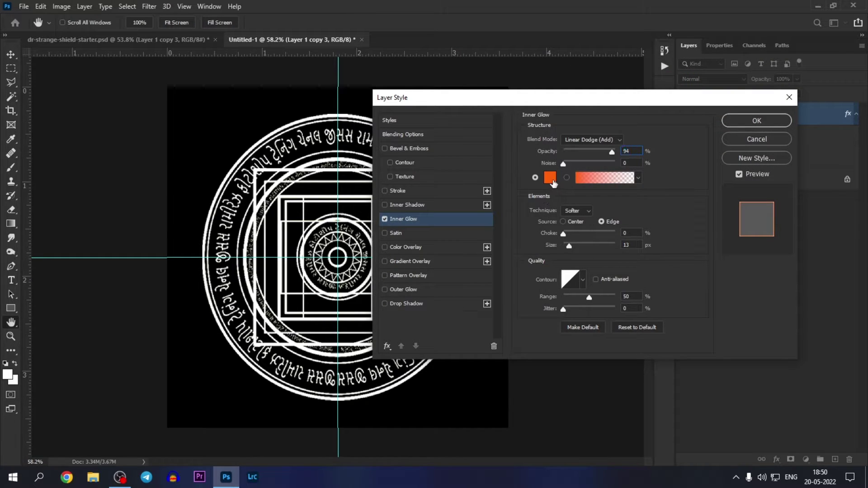
left_click(550, 178)
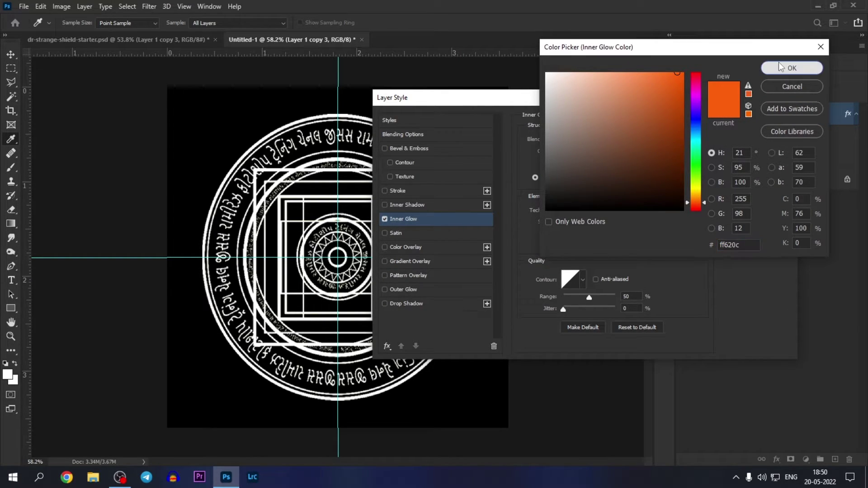
left_click(792, 68)
Add an ff620c Color Overlay blended as Linear Dodge (Add)
left_click(394, 249)
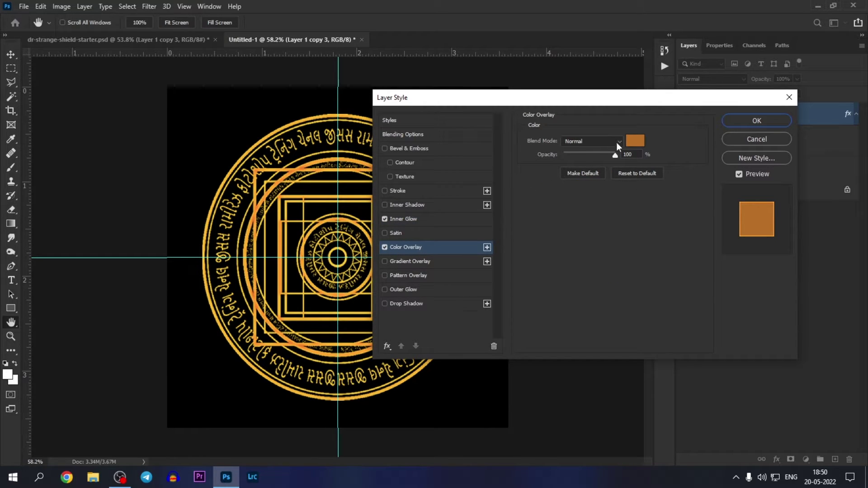
left_click(635, 140)
type("ff620c")
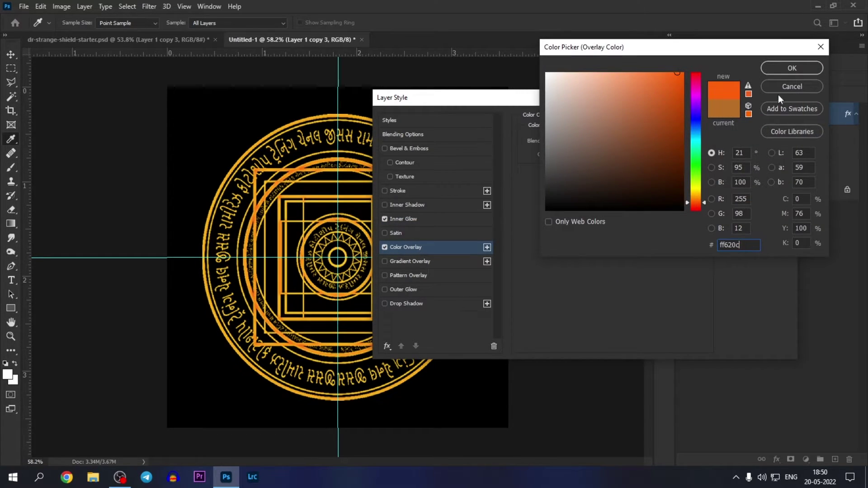
left_click(775, 72)
left_click(583, 141)
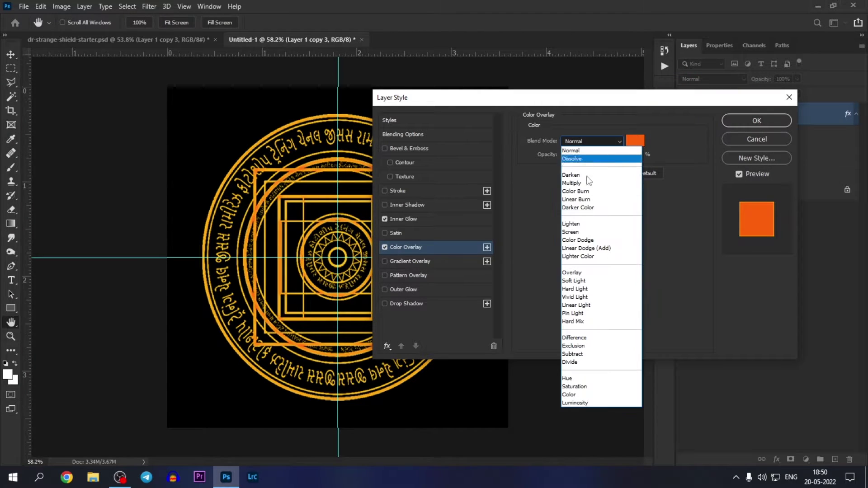
left_click(600, 249)
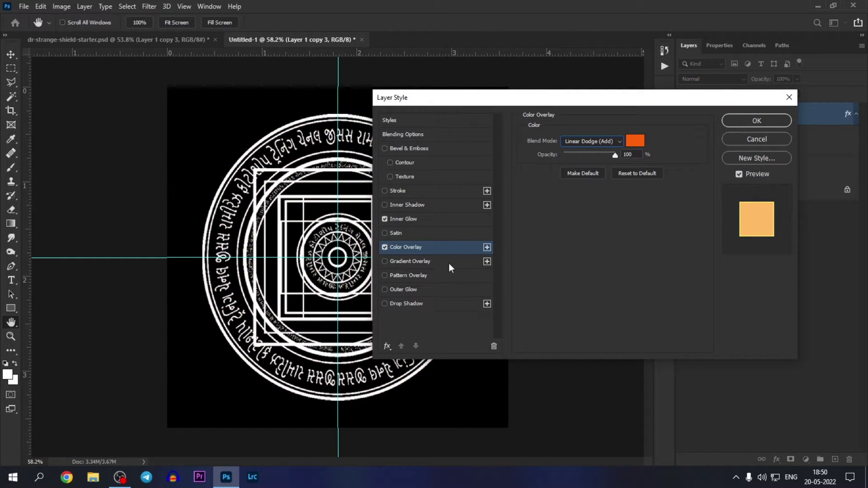
left_click(383, 249)
left_click(384, 248)
left_click(587, 141)
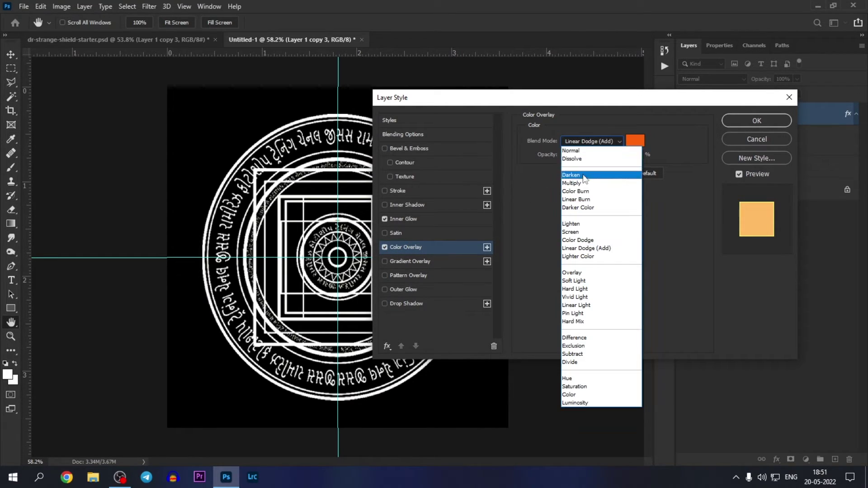
left_click(587, 248)
Add an Outer Glow to the mandala: colour ff8a00, opacity 50%, spread 2%, size 20 px
left_click(398, 289)
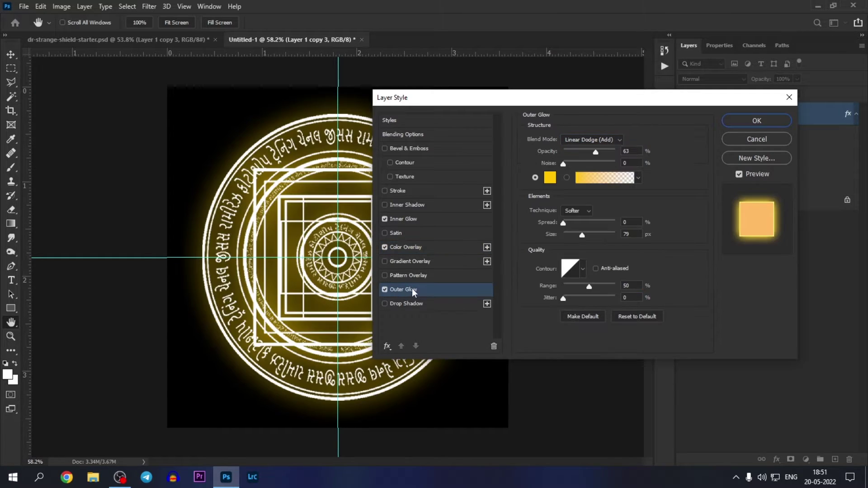
left_click(550, 179)
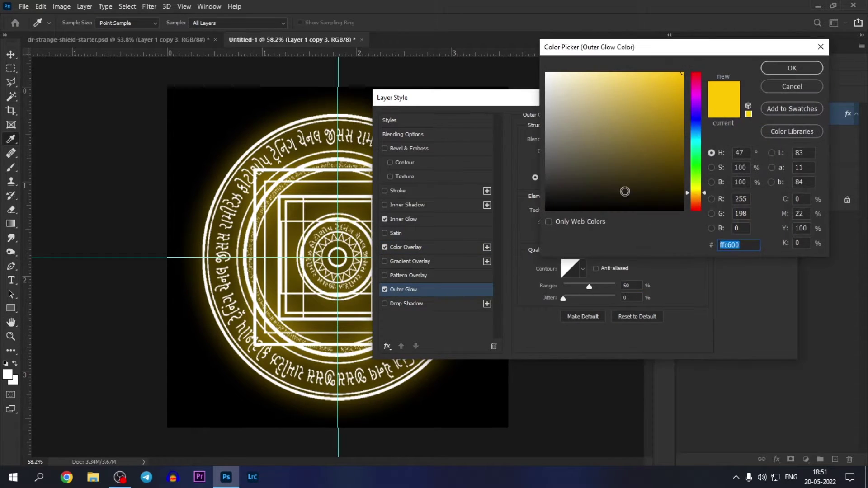
type("ff620c")
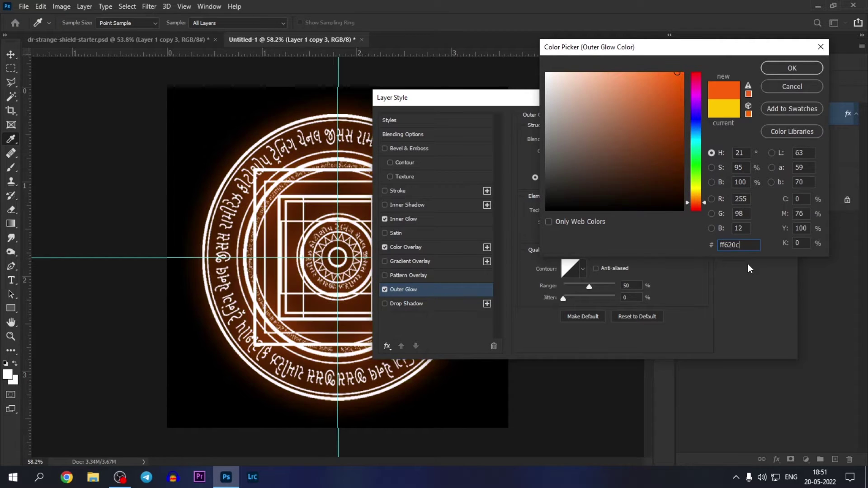
left_click(784, 72)
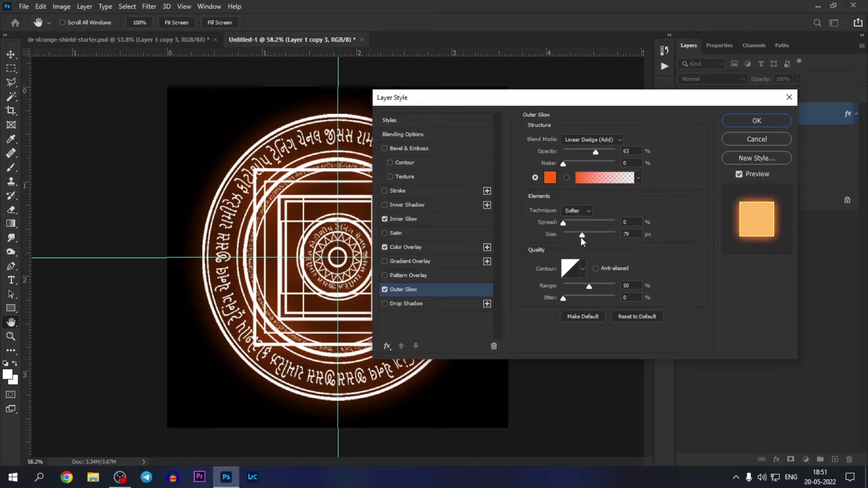
mouse_move(582, 235)
left_mouse_down()
mouse_move(567, 235)
mouse_move(566, 220)
left_mouse_up()
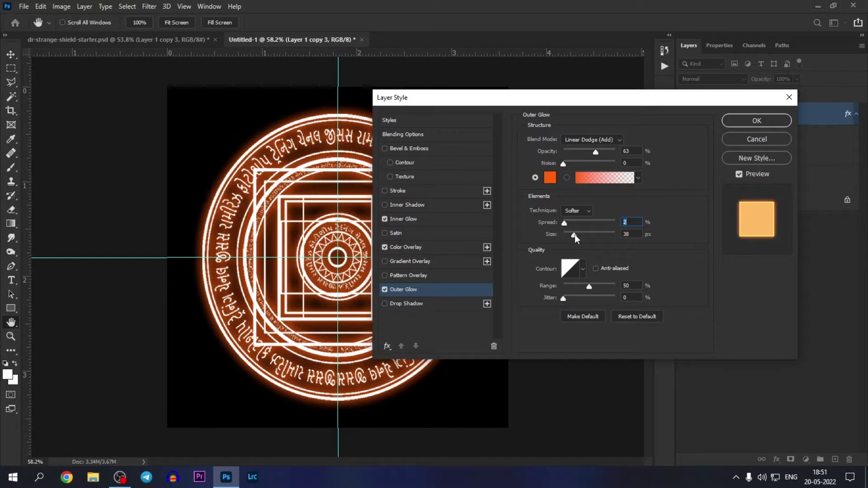
double_click(625, 234)
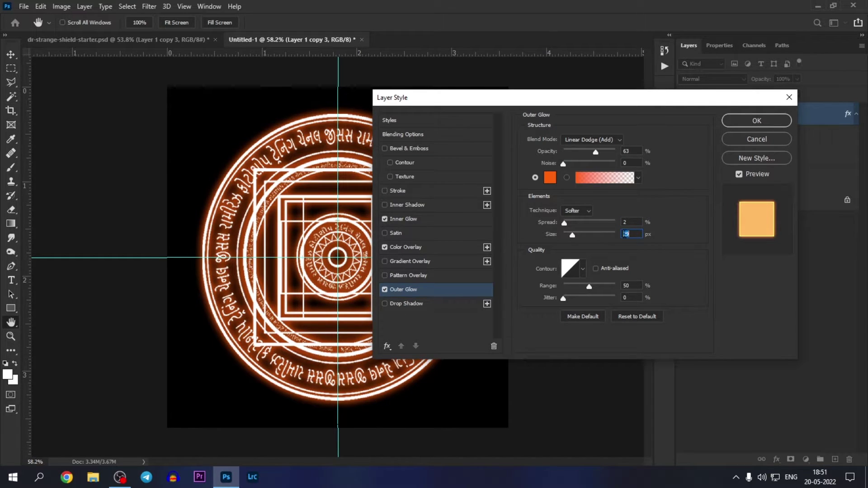
type("20")
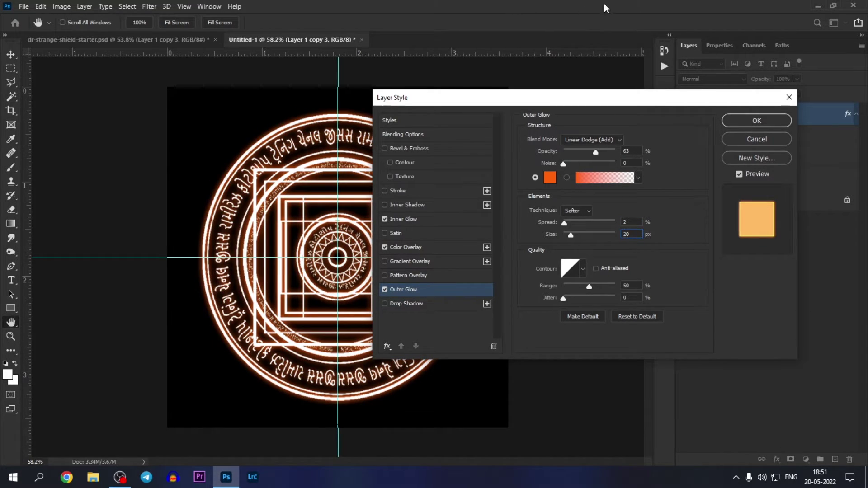
type("50")
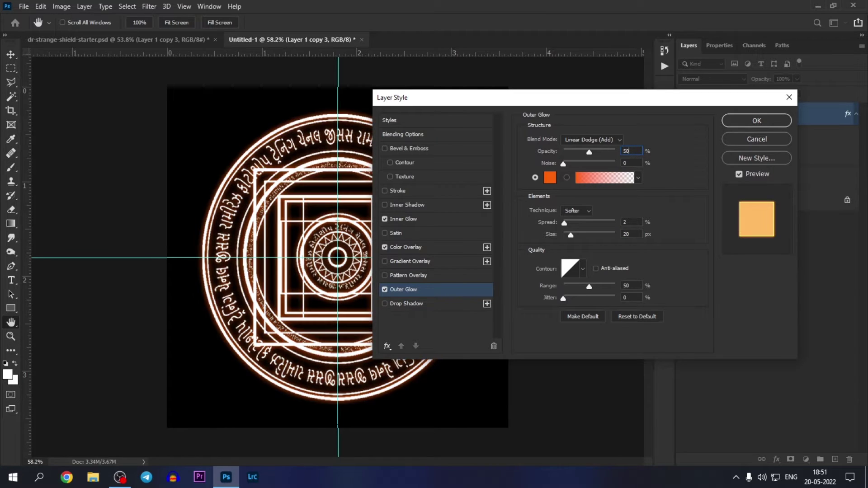
left_click(547, 177)
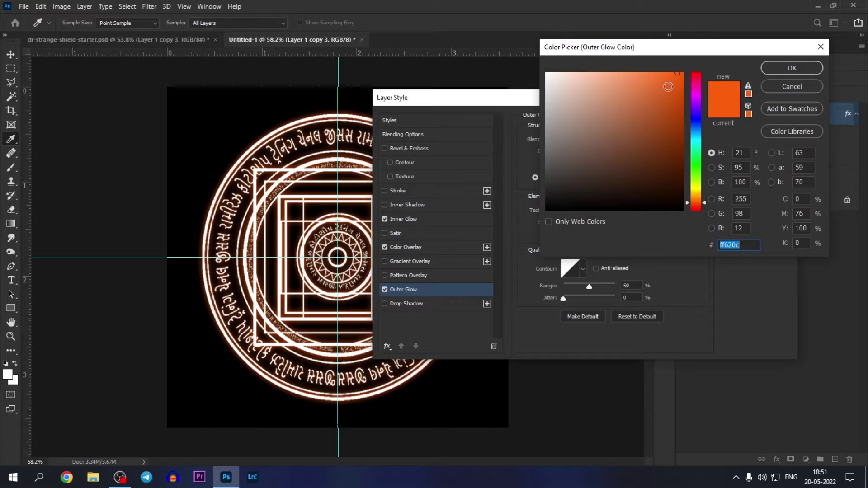
left_click_drag(670, 86, 641, 116)
double_click(738, 245)
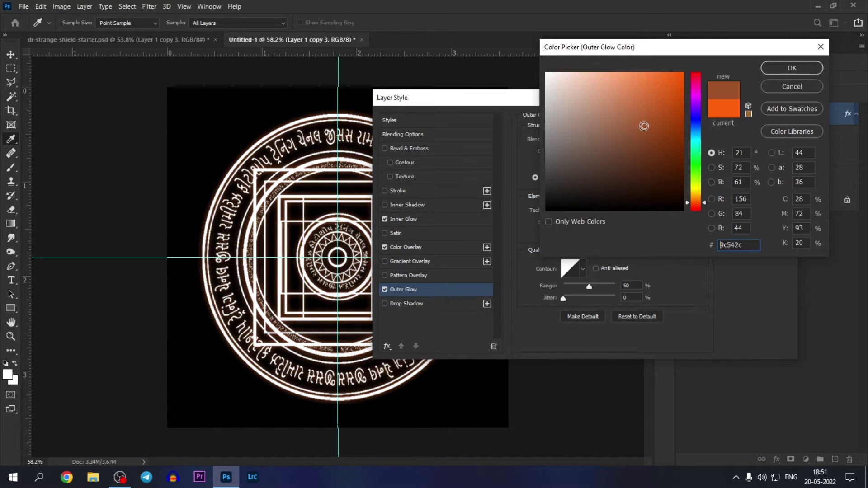
type("9c712c")
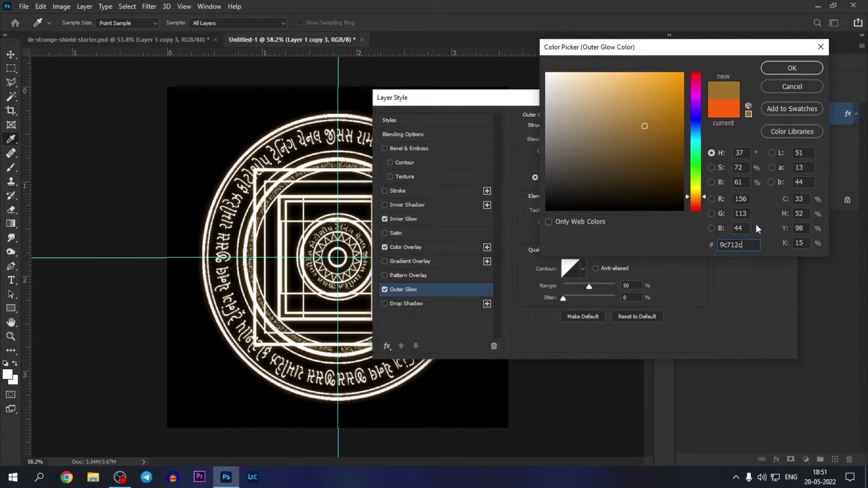
type("f7931e")
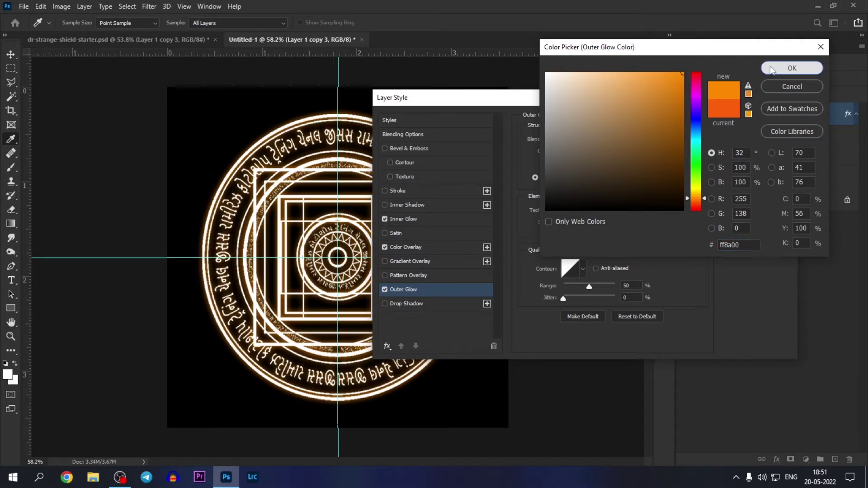
left_click(792, 68)
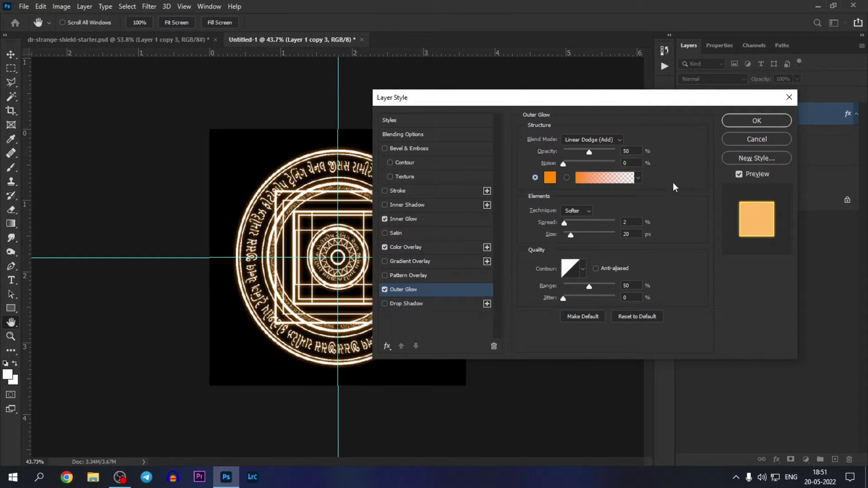
Duplicate the glowing mandala layer, set the copy to Screen, and turn off its effects
left_click(737, 126)
key("v")
key("ctrl+j")
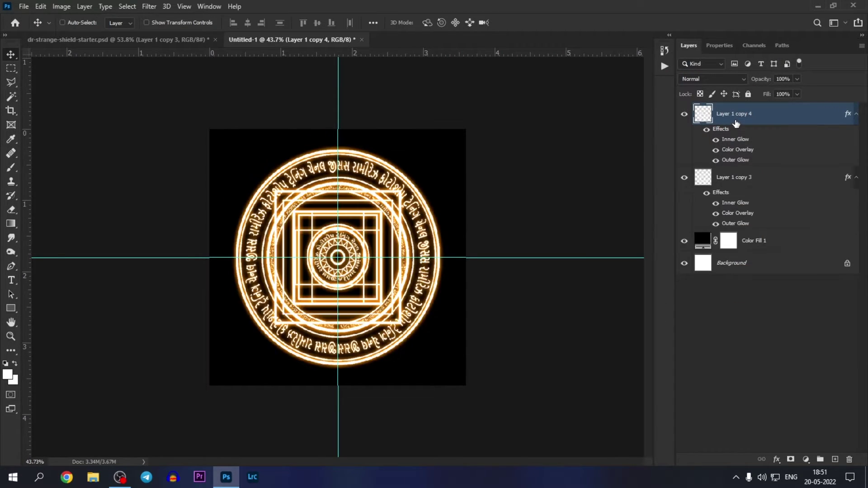
left_click(723, 79)
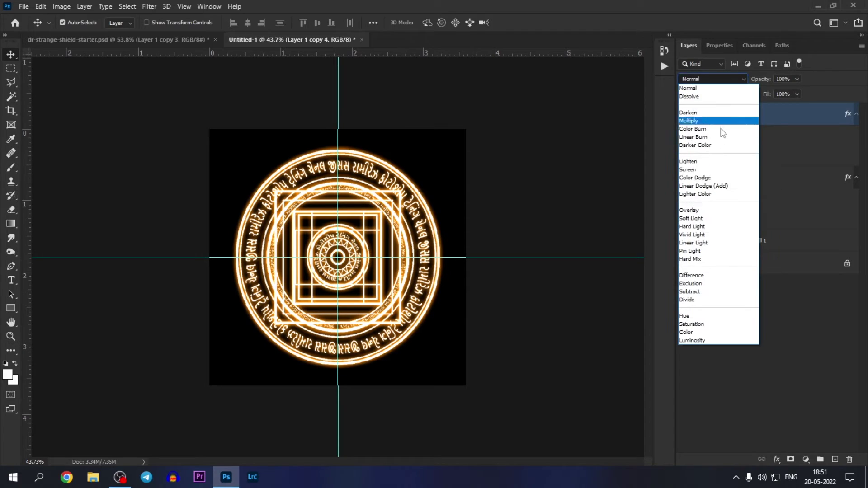
left_click(699, 170)
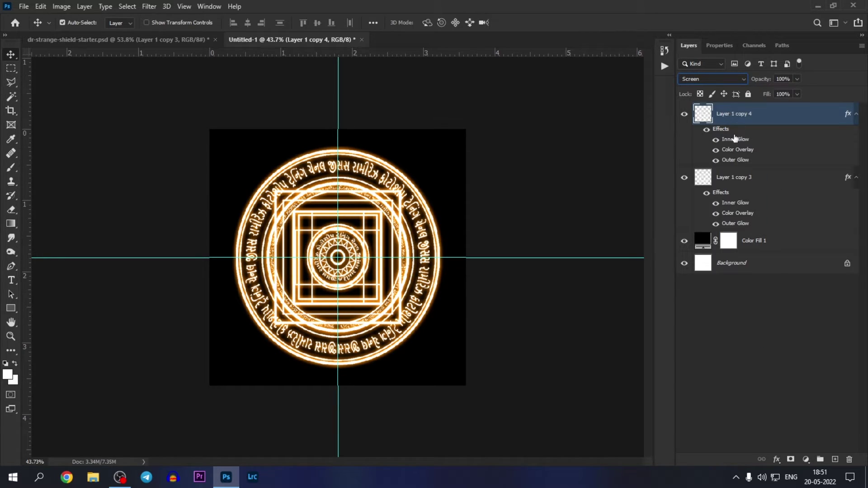
left_click(706, 130)
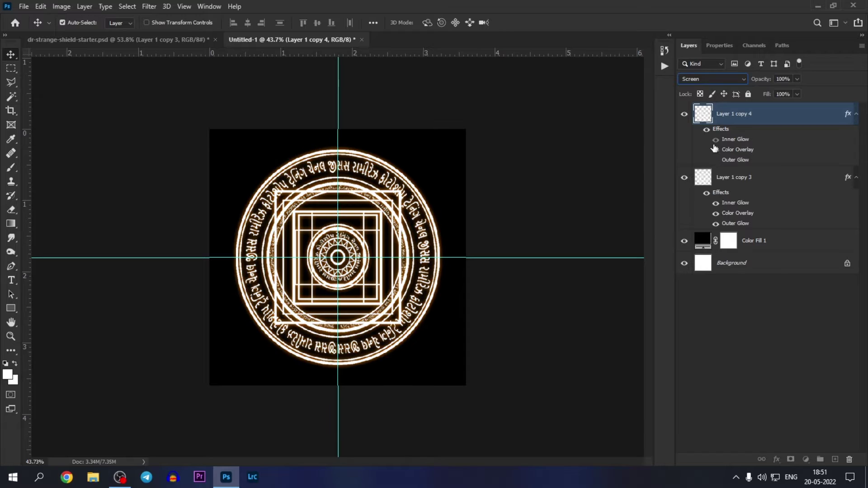
left_click(713, 140)
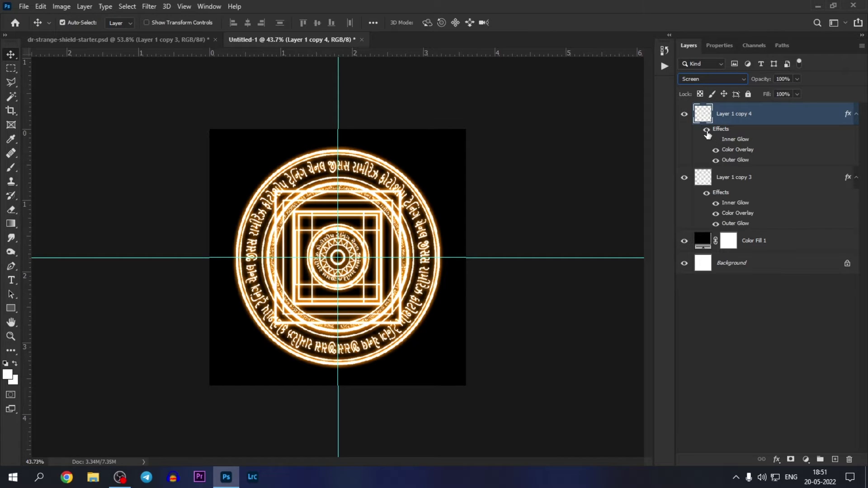
left_click(706, 130)
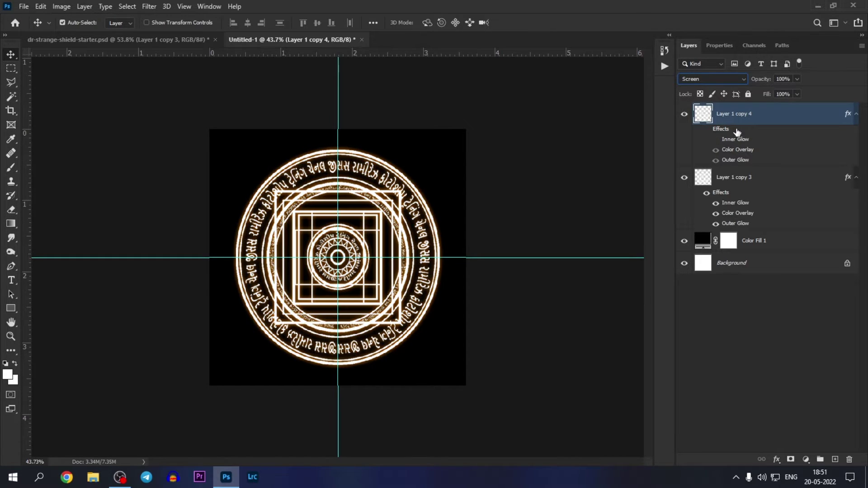
Apply a 5.8-pixel Gaussian Blur to the copy and disable its Color Overlay
left_click(151, 6)
mouse_move(155, 129)
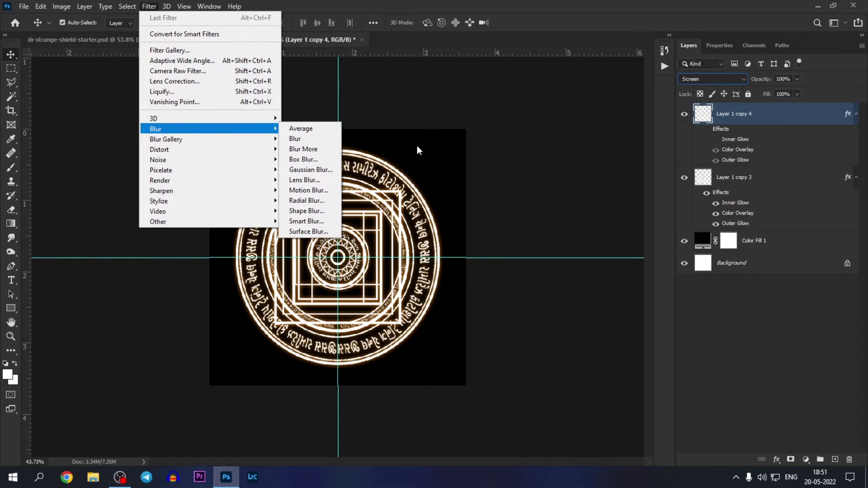
left_click(310, 170)
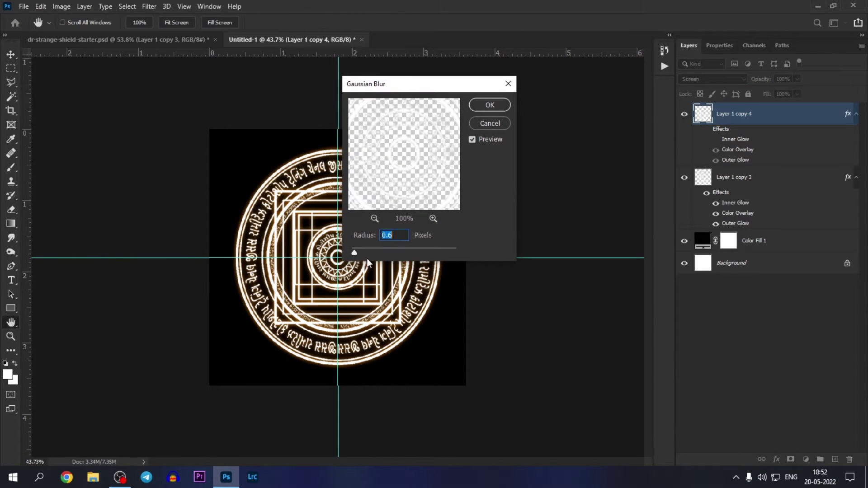
left_click_drag(355, 252, 381, 252)
left_click(479, 109)
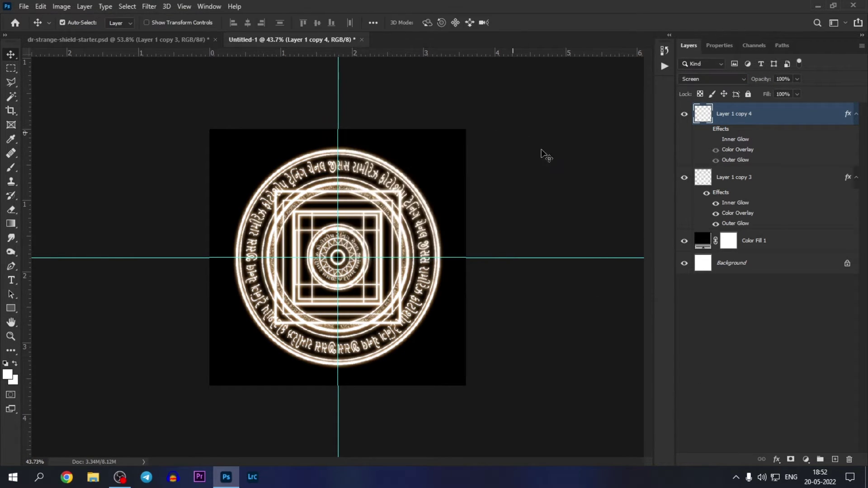
left_click(716, 151)
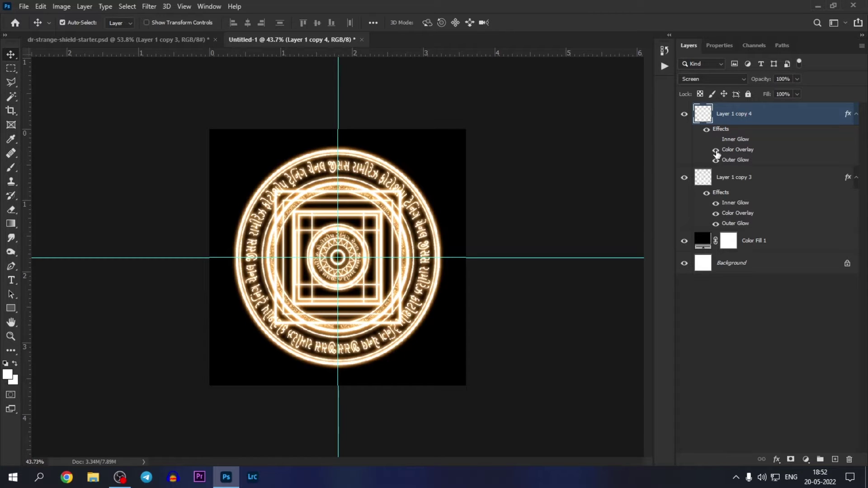
left_click(716, 151)
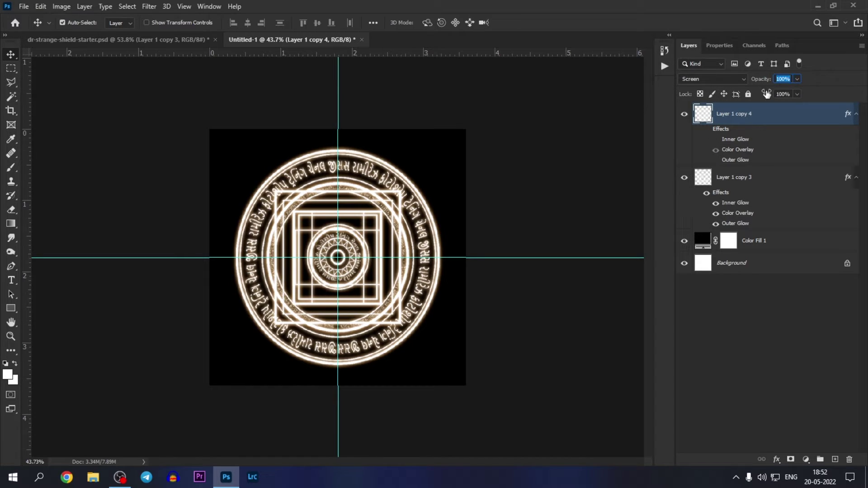
Set the copy's opacity and fill to 50% and group it with Layer 1 copy 3
type("50")
left_click(782, 94)
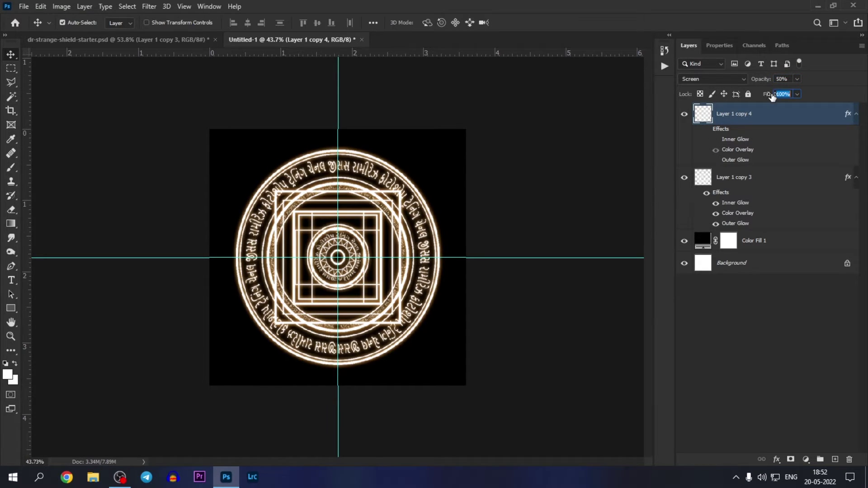
type("50")
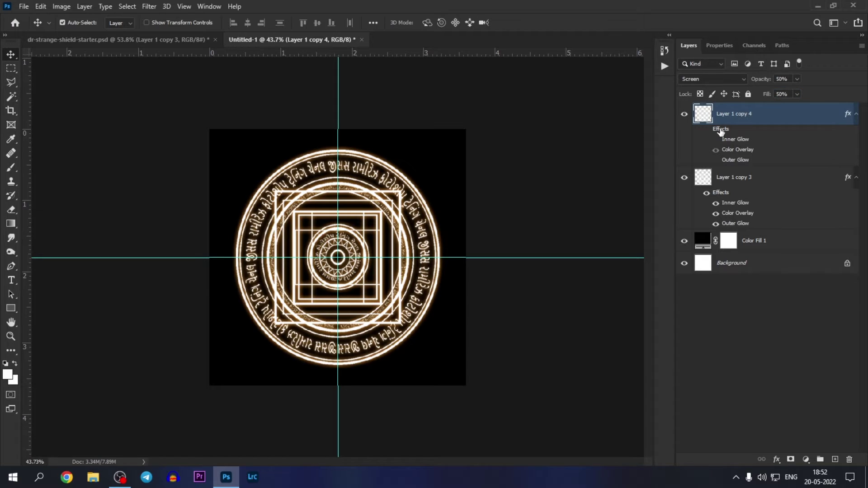
left_click(759, 183, "shift")
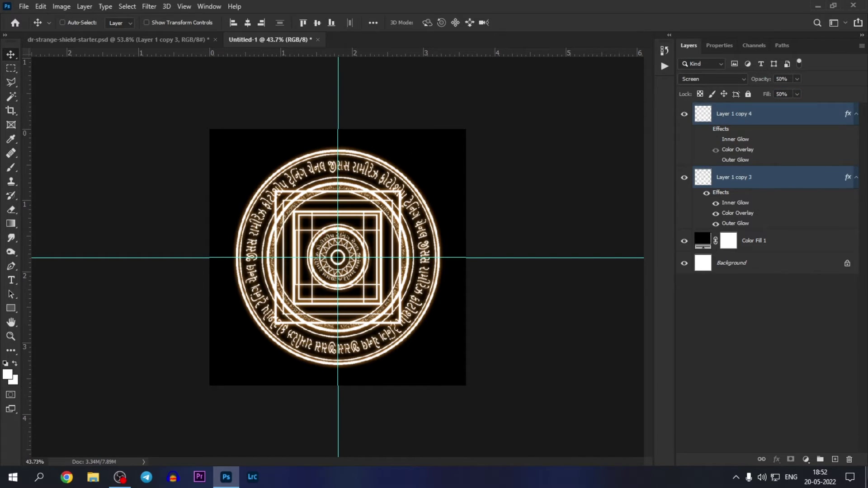
key("ctrl+g")
Duplicate Group 1, hide the original, and merge the copy's two shield layers into one
left_click_drag(726, 108, 839, 458)
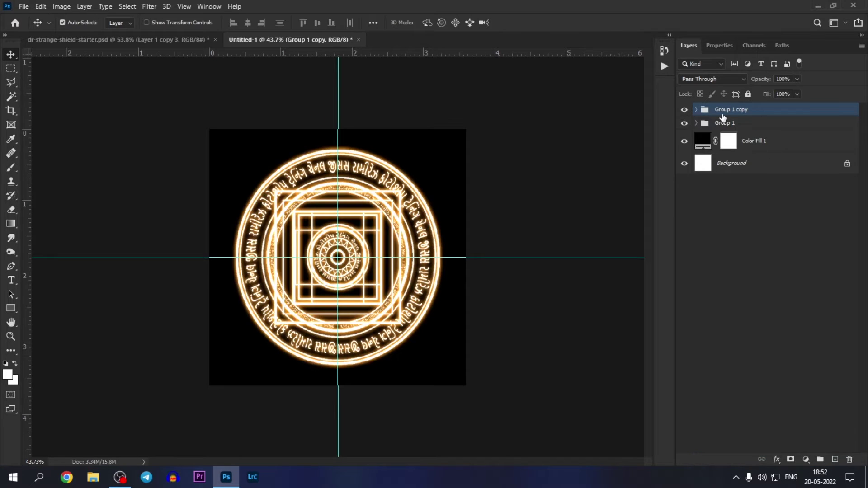
left_click(684, 122)
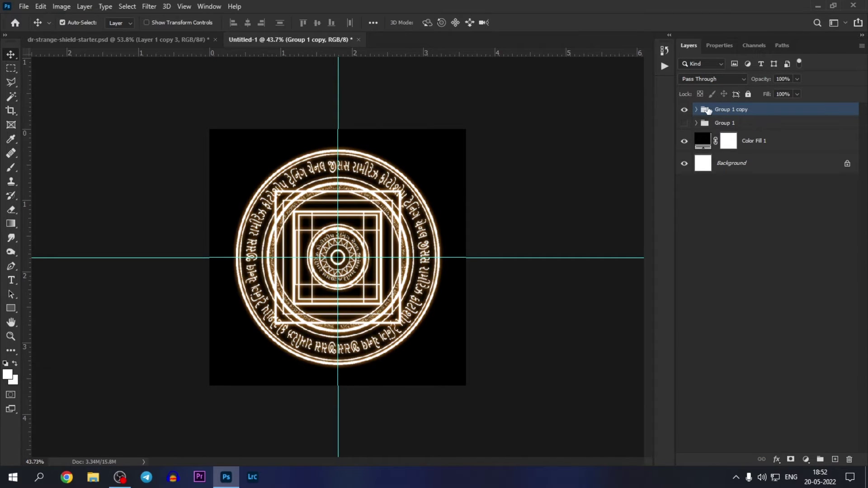
left_click(697, 109)
left_click(741, 128)
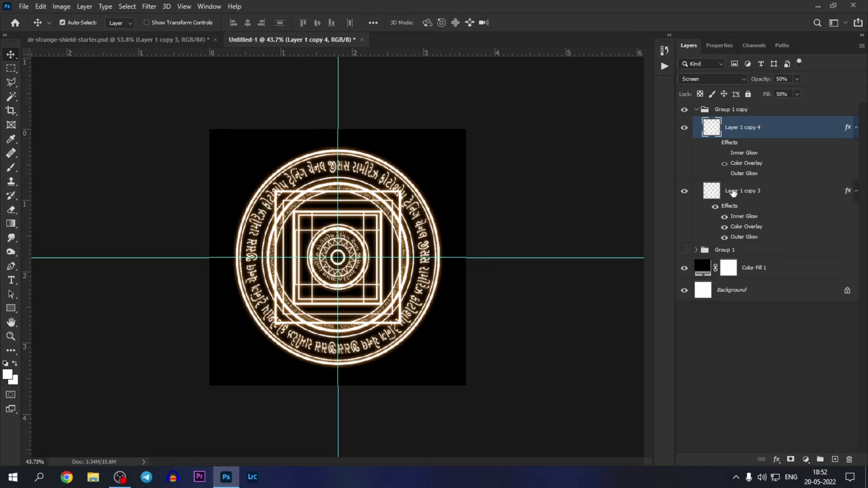
left_click(733, 192, "shift")
key("ctrl+e")
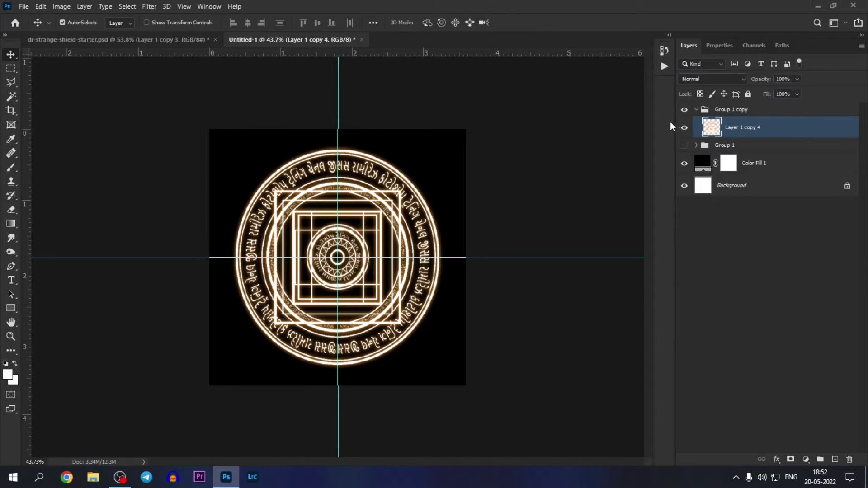
Hide Color Fill 1 and Background, copy the merged shield, and switch to the Doctor Strange photo
key("ctrl+Tab")
left_click(248, 40)
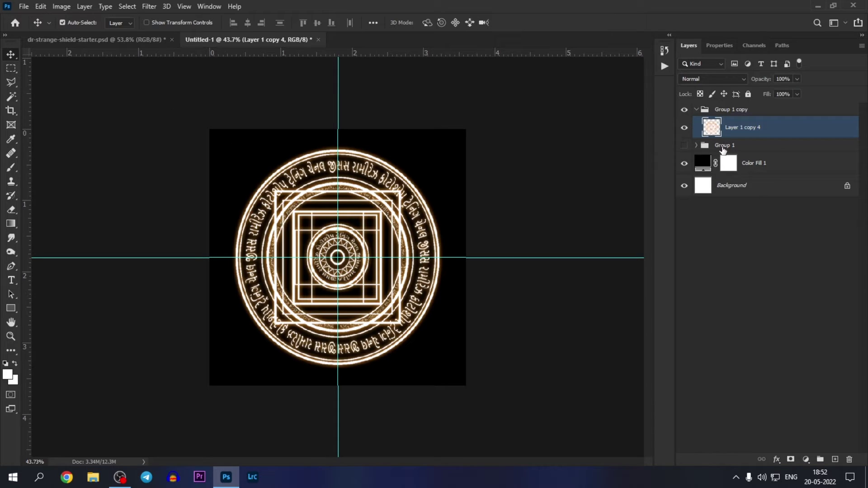
left_click(684, 163)
left_click(683, 186)
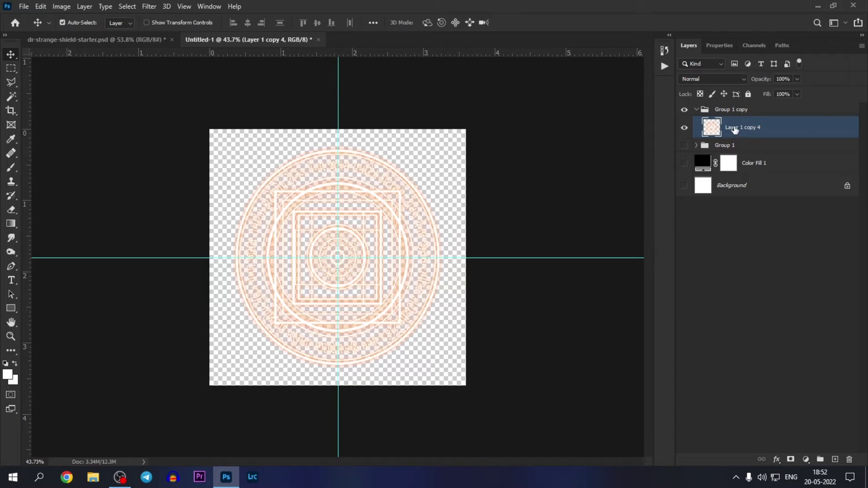
left_click(40, 10)
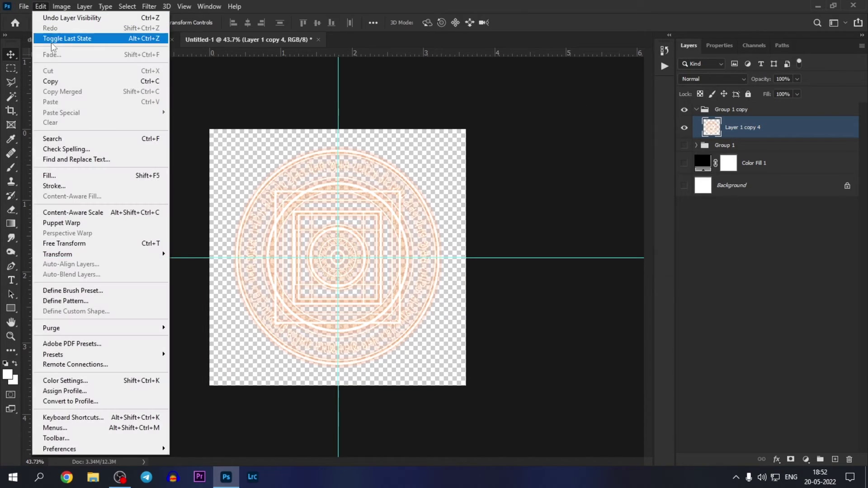
left_click(56, 81)
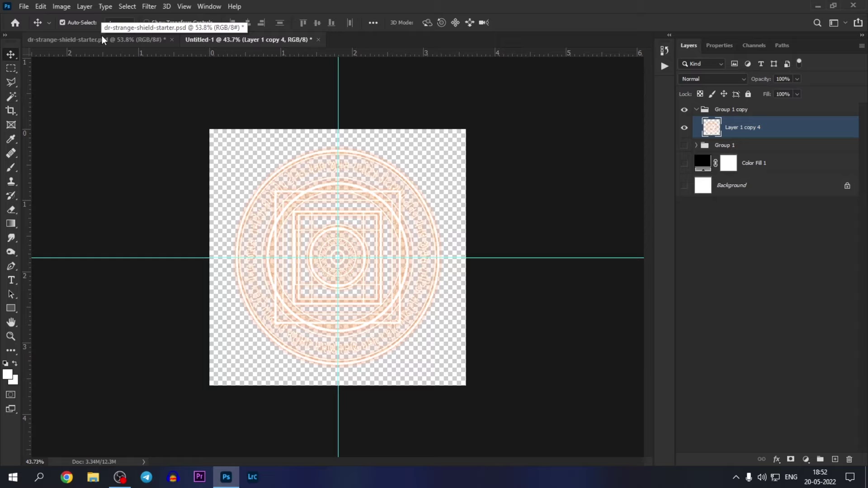
left_click(102, 36)
Paste the shield into the photo, scale it to about half size, and move it onto the hand
left_click(40, 6)
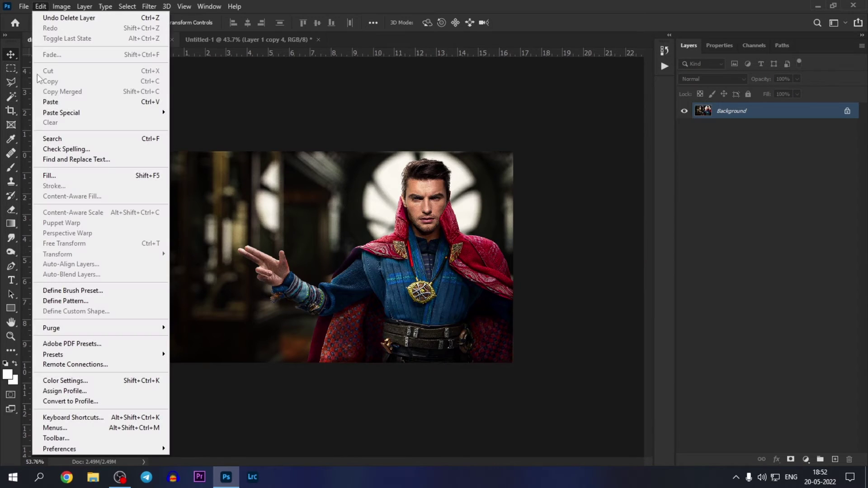
left_click(50, 102)
key("ctrl+t")
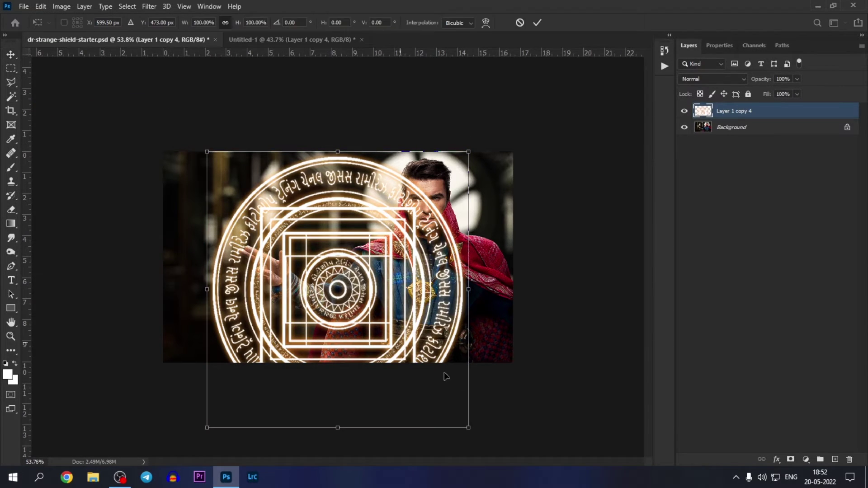
left_click_drag(485, 444, 398, 361)
left_click_drag(351, 303, 274, 264)
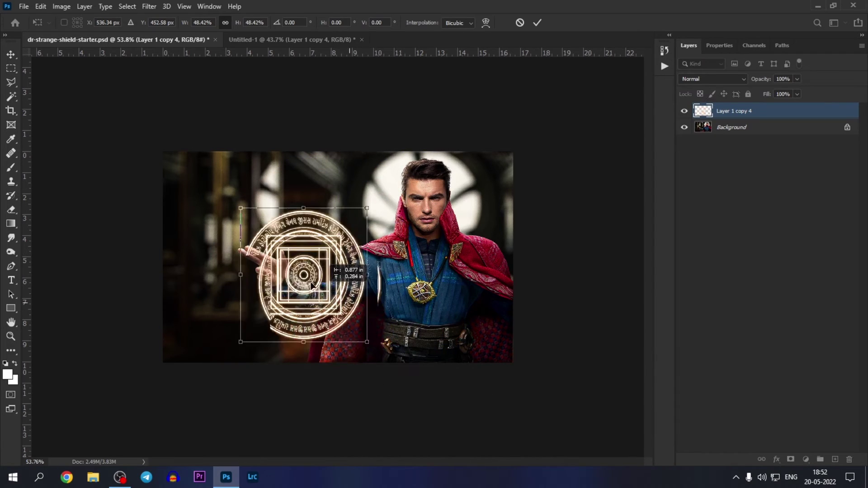
key("alt+space")
key("Escape")
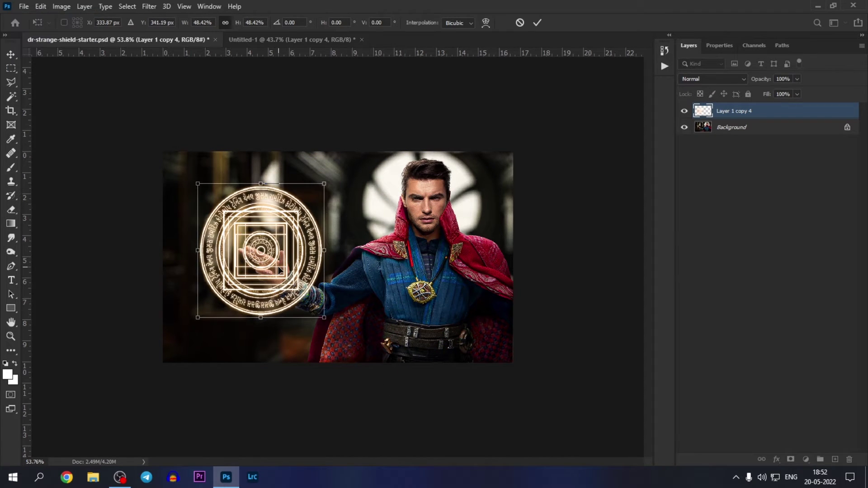
key("Return")
scroll(284, 273, "up", 2)
scroll(247, 236, "up", 3)
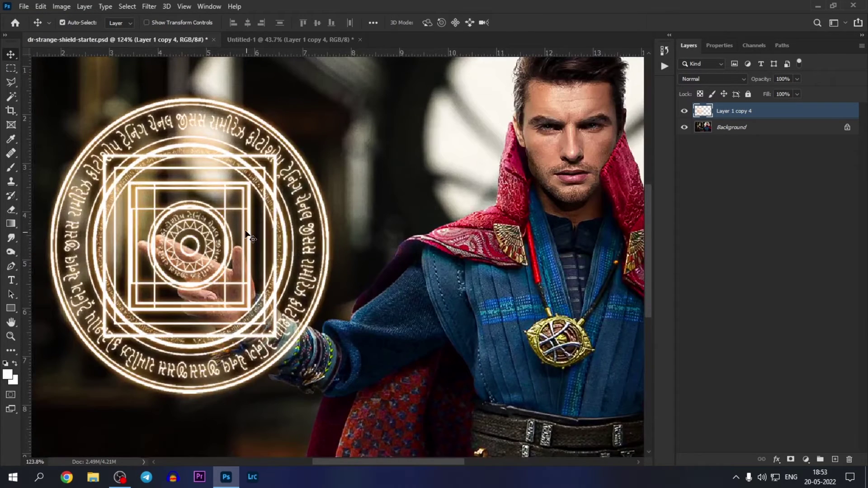
Skew and tilt the shield for perspective over the outstretched hand and commit the placement
key("ctrl+t")
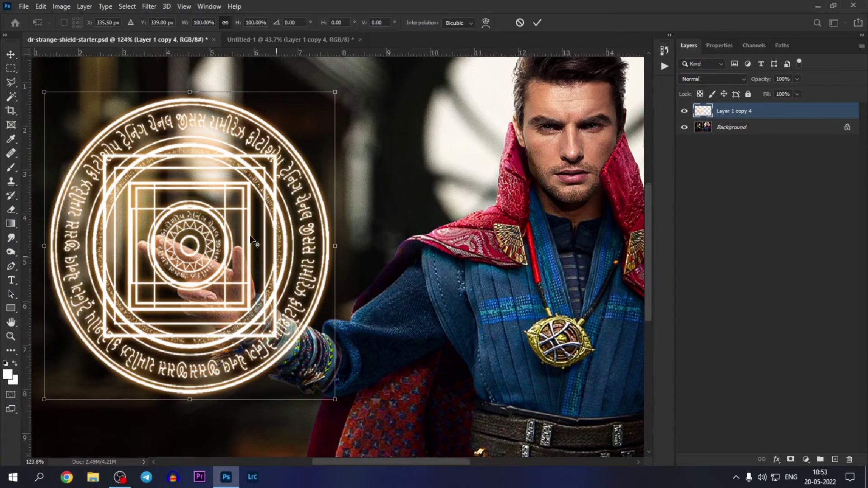
scroll(221, 207, "down", 2)
right_click(222, 207)
key("Escape")
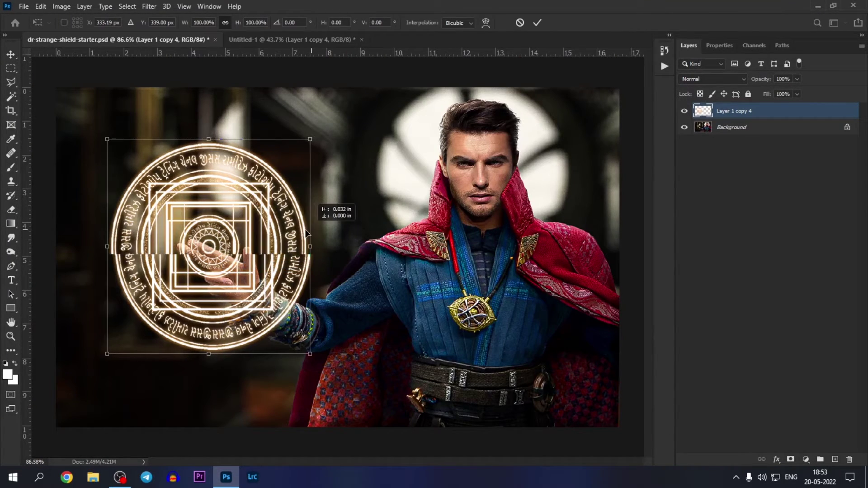
left_click_drag(314, 232, 316, 231)
mouse_move(118, 247)
left_mouse_down()
mouse_move(108, 255)
mouse_move(113, 246)
left_mouse_up()
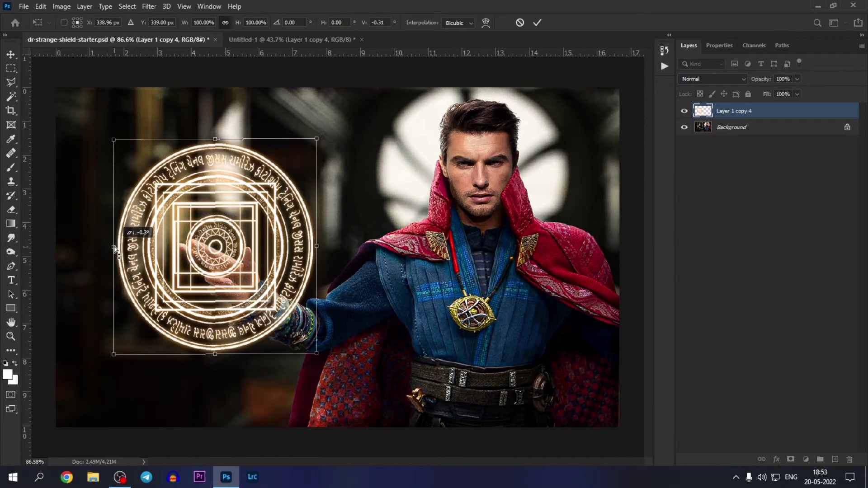
left_click_drag(316, 143, 308, 155)
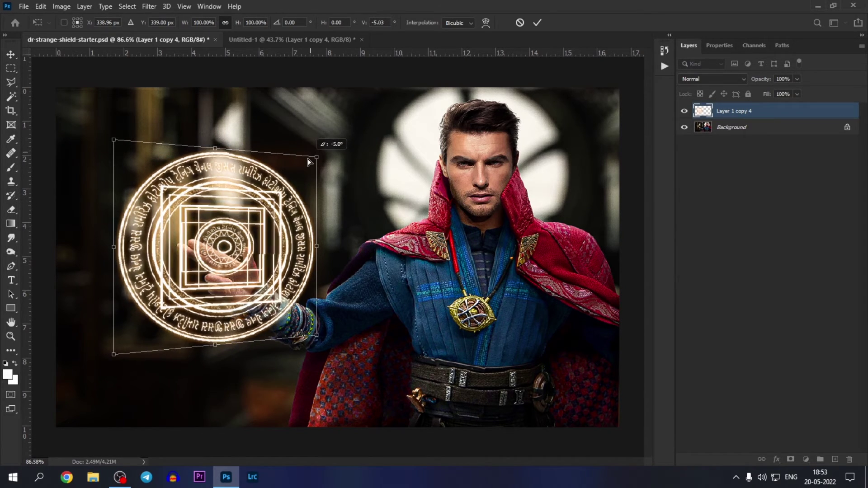
left_click_drag(235, 219, 217, 222)
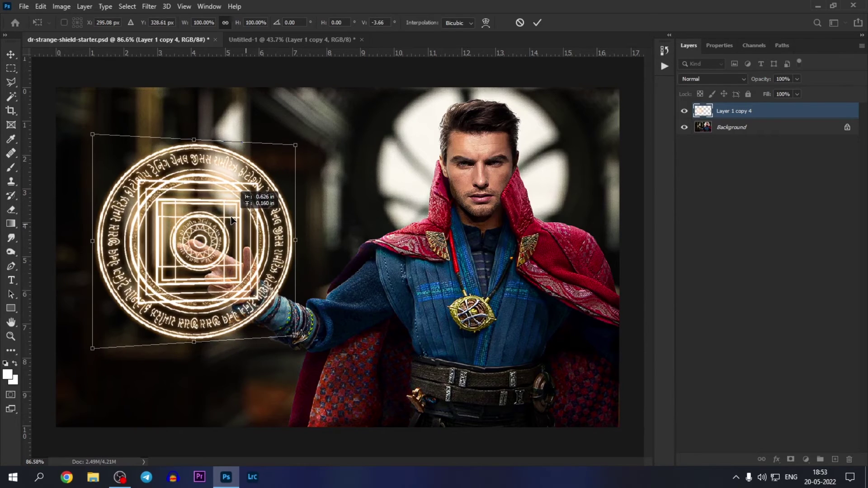
key("Return")
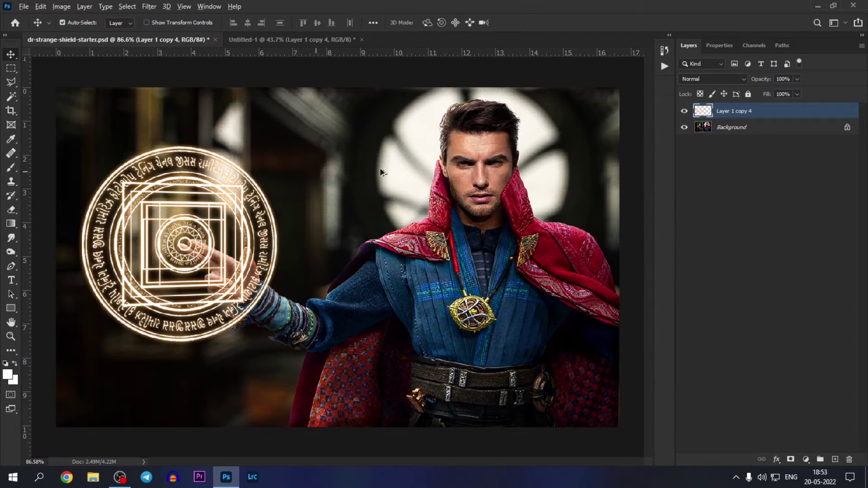
key("ctrl+minus")
key("ctrl+minus")
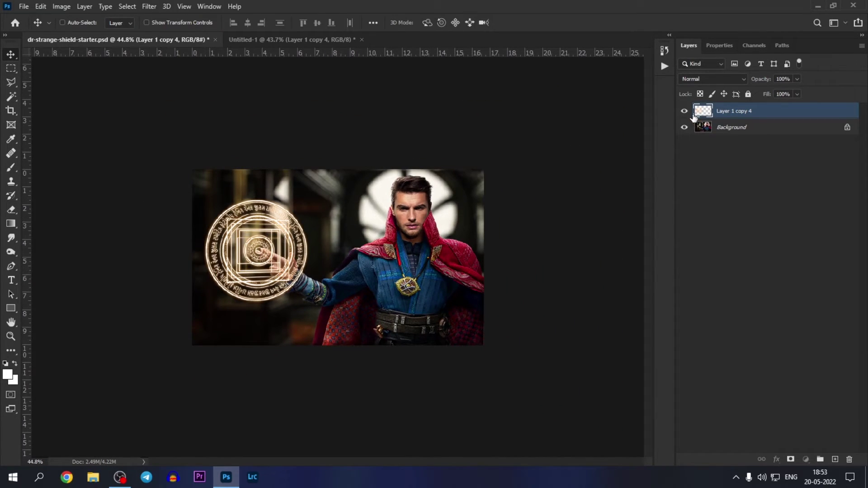
Load the shield's outline as a selection and add a Hue/Saturation layer at Hue -15, Saturation +58
left_click(701, 114, "ctrl")
left_click(702, 110, "ctrl")
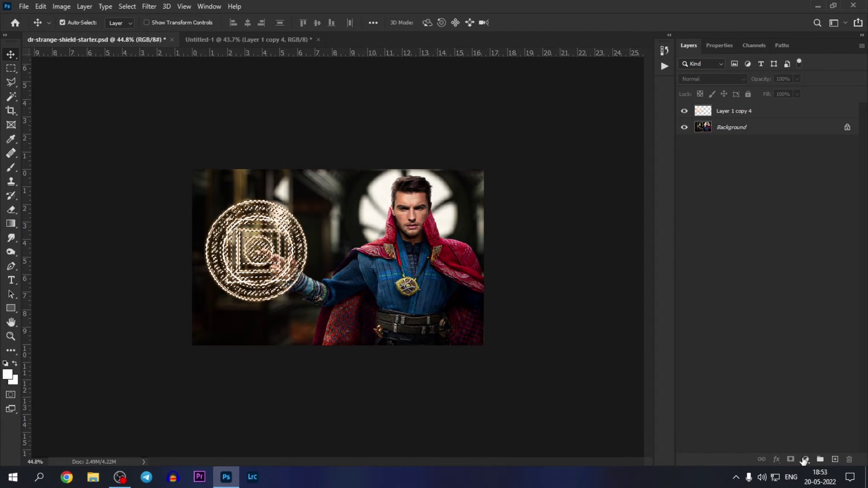
left_click(805, 459)
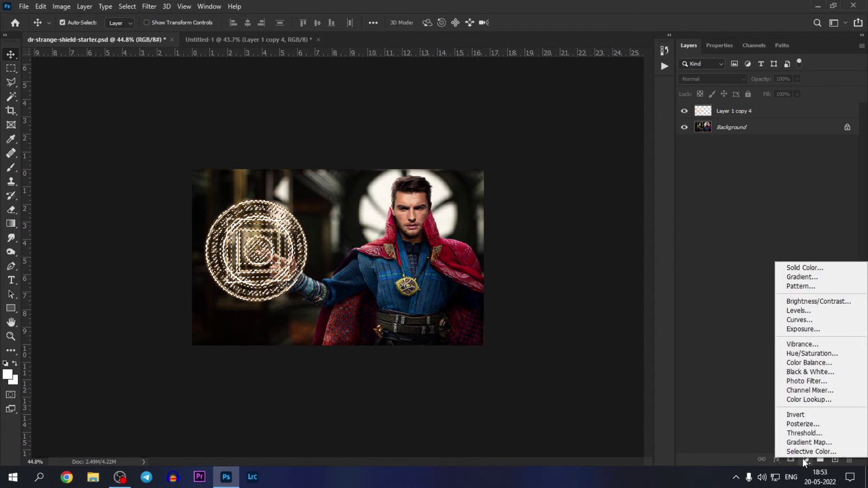
left_click(804, 354)
left_click_drag(767, 123, 711, 122)
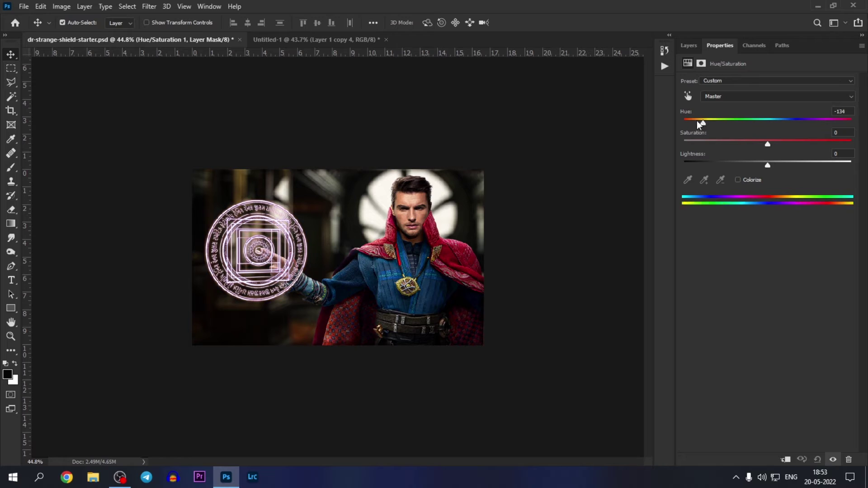
left_click_drag(767, 143, 815, 144)
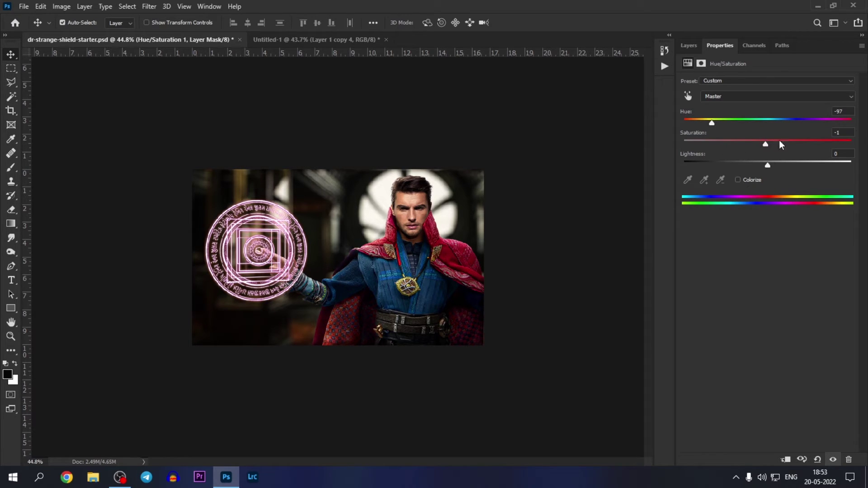
left_click_drag(712, 123, 756, 122)
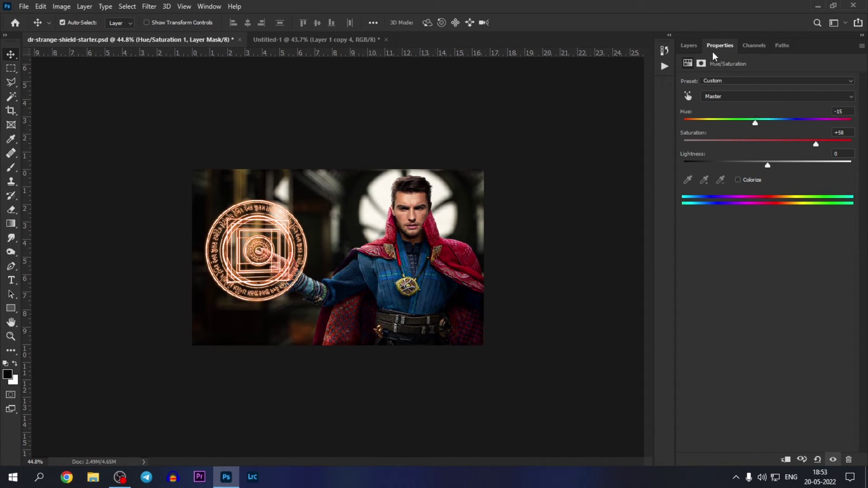
left_click(689, 46)
left_click(781, 204)
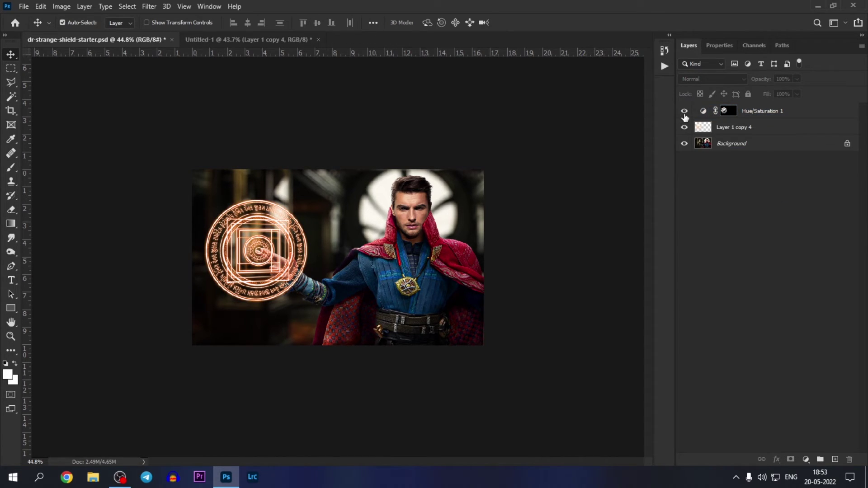
left_click(684, 113)
Duplicate the Hue/Saturation 1 layer and set the copy's blend mode to Screen
left_click(685, 113)
left_click(756, 112)
key("ctrl+j")
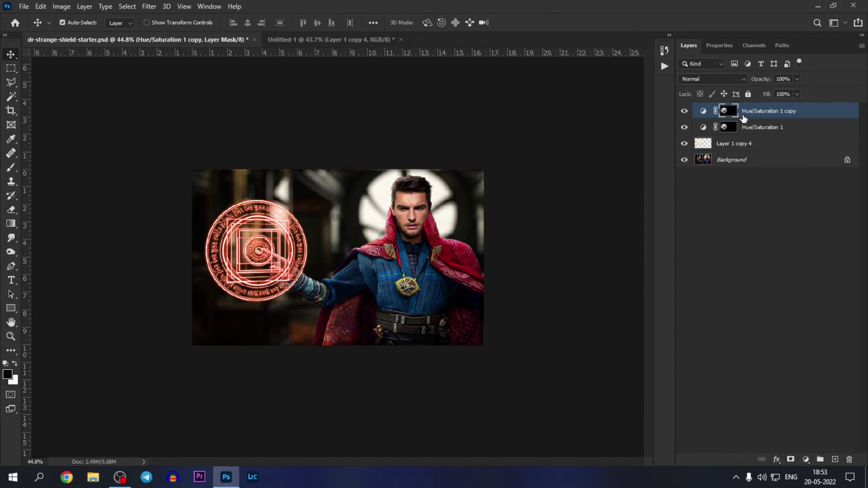
left_click(744, 116)
left_click(712, 78)
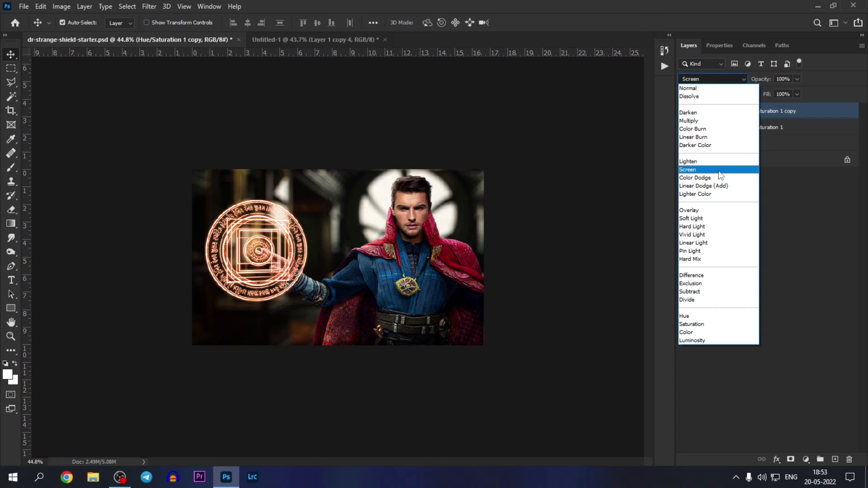
left_click(719, 172)
Try converting the copy for smart filters and repeating the Gaussian Blur, dismissing the empty-selection error
left_click(149, 7)
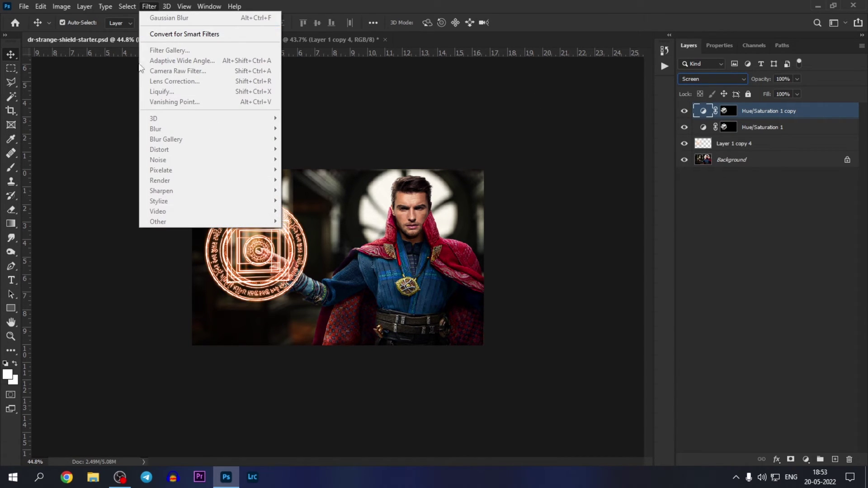
left_click(181, 34)
left_click(149, 6)
left_click(156, 20)
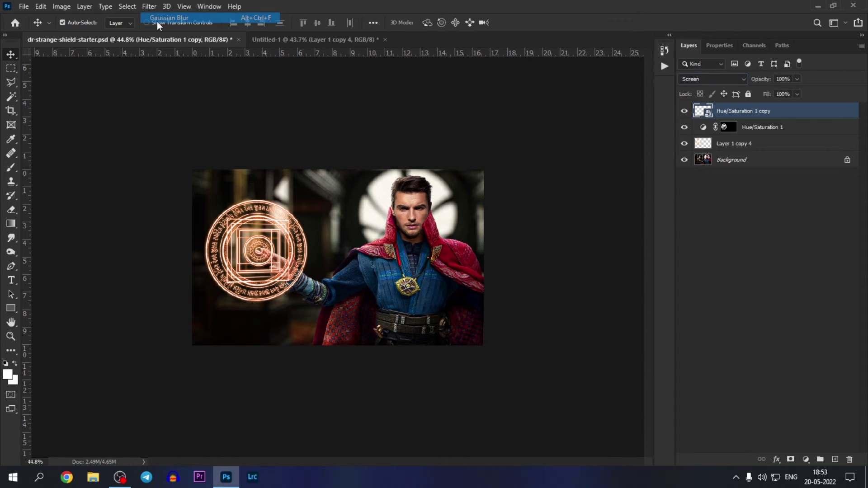
left_click(420, 182)
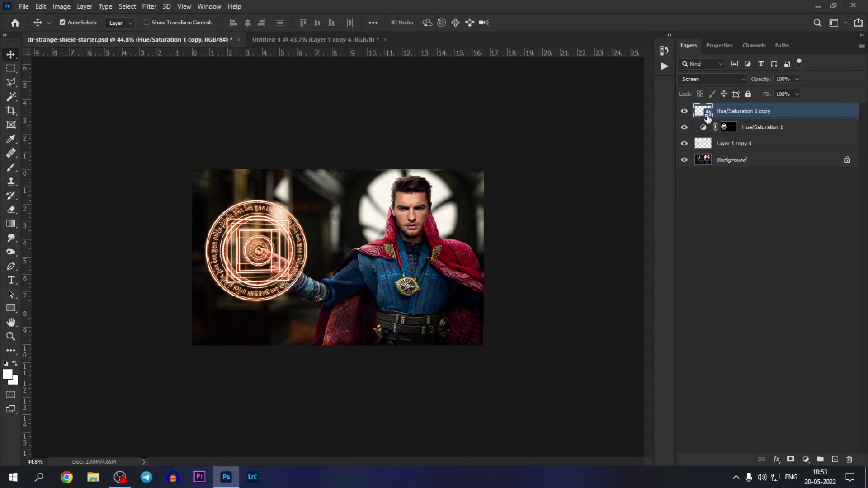
Rasterize the copy, copy the shield mask onto it, and load the mask as a selection
right_click(708, 117)
right_click(741, 109)
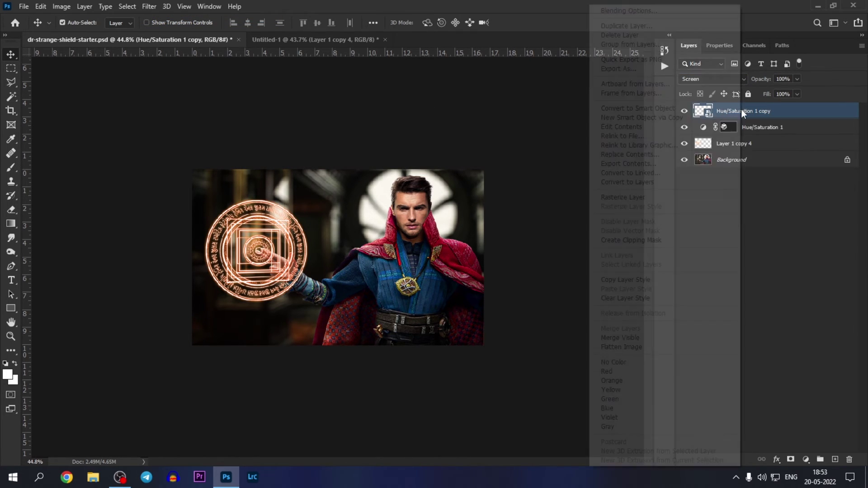
left_click(669, 197)
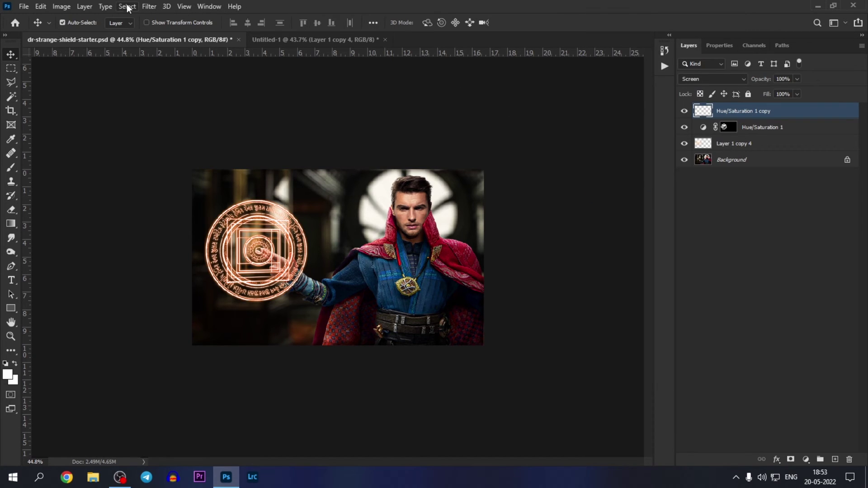
left_click(710, 112, "ctrl")
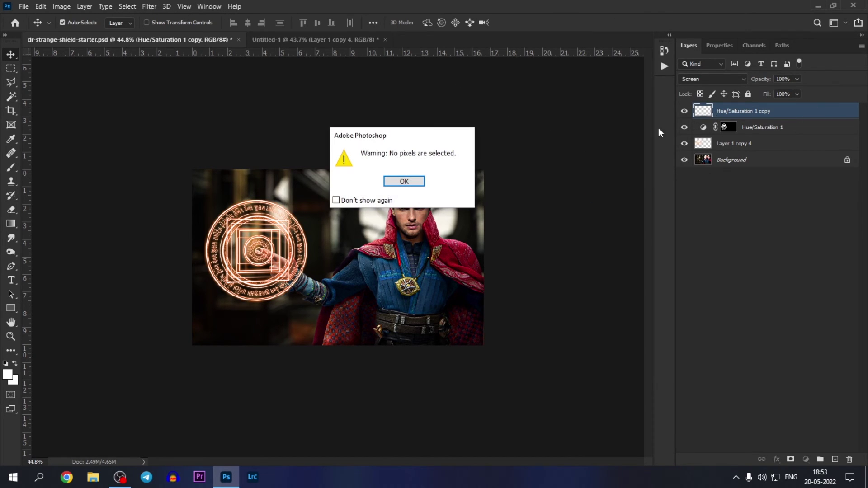
key("Return")
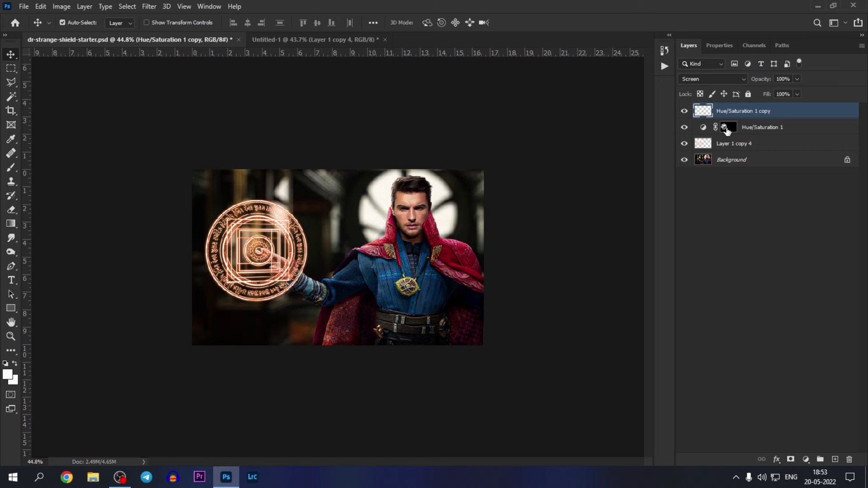
left_click_drag(726, 129, 727, 114)
left_click(727, 114, "ctrl")
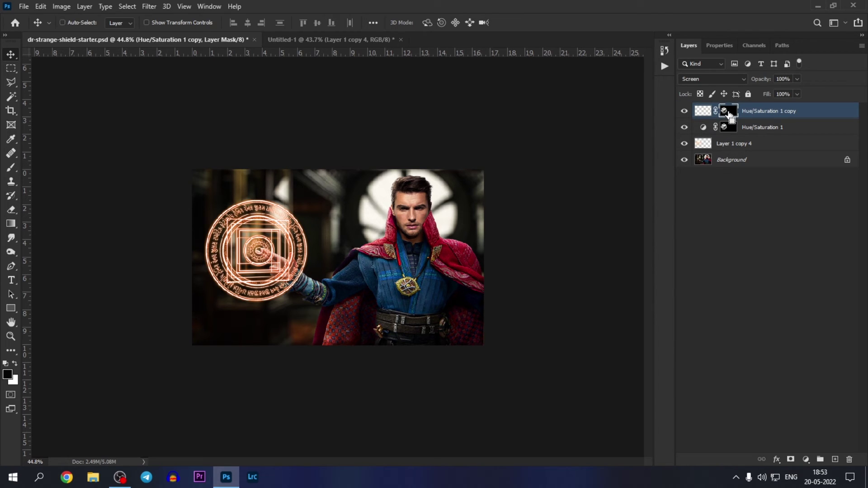
Apply a Gaussian Blur of radius 2 to Hue/Saturation 1 copy, then drop the selection
left_click(151, 6)
mouse_move(155, 128)
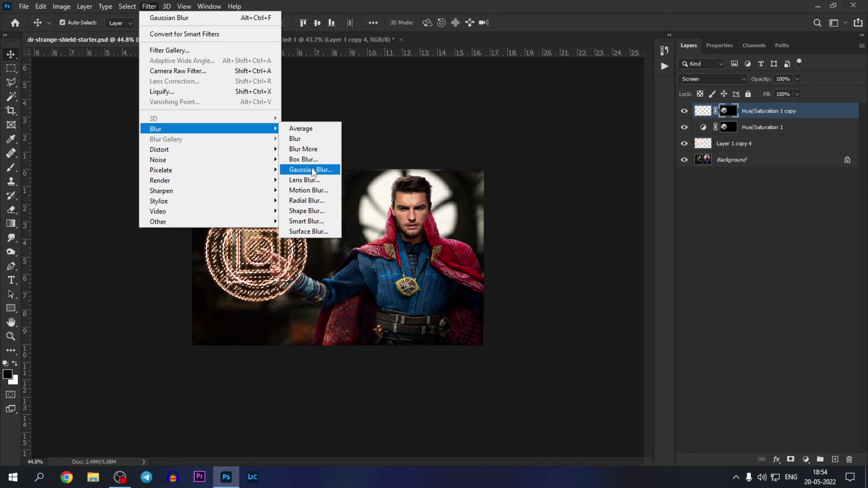
left_click(311, 169)
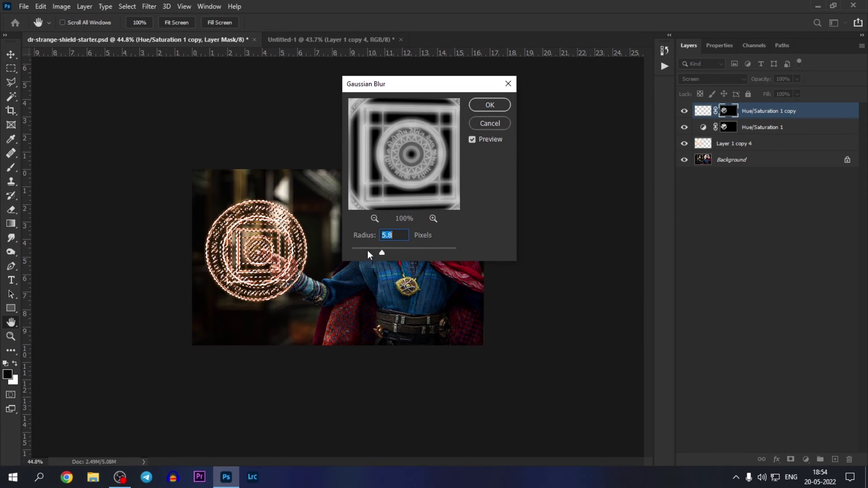
type("2")
key("Return")
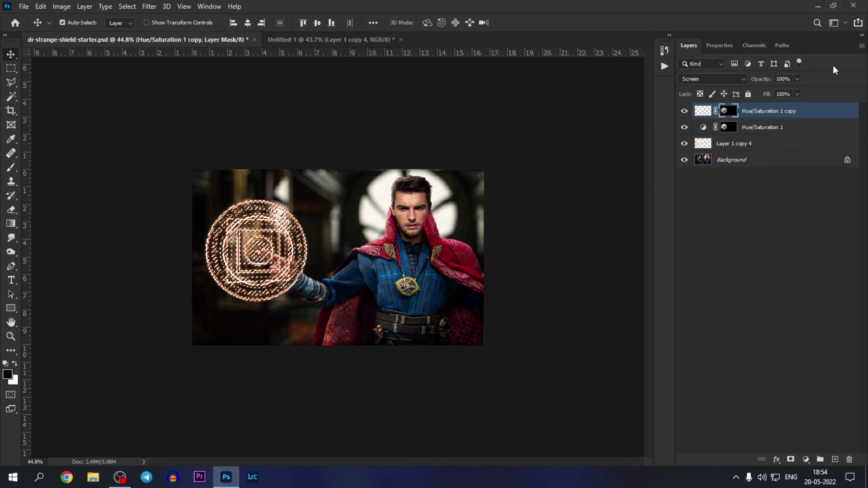
key("ctrl+plus")
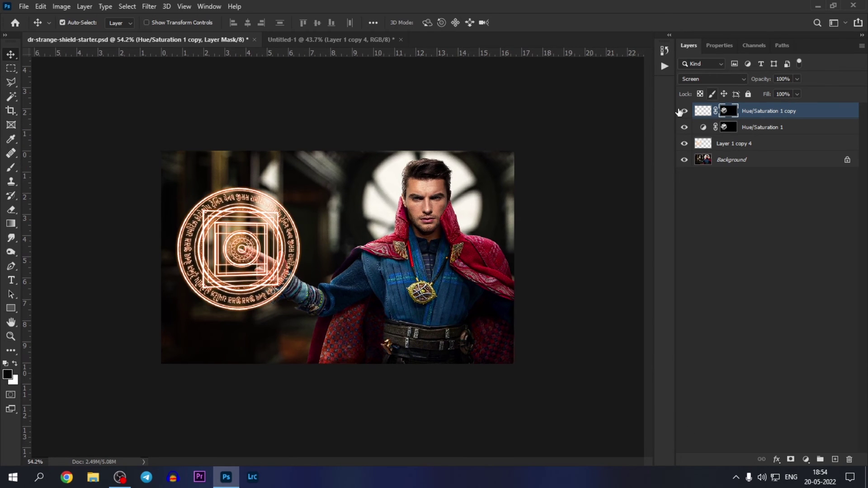
left_click(684, 110)
scroll(247, 253, "up", 6)
scroll(247, 253, "down", 2)
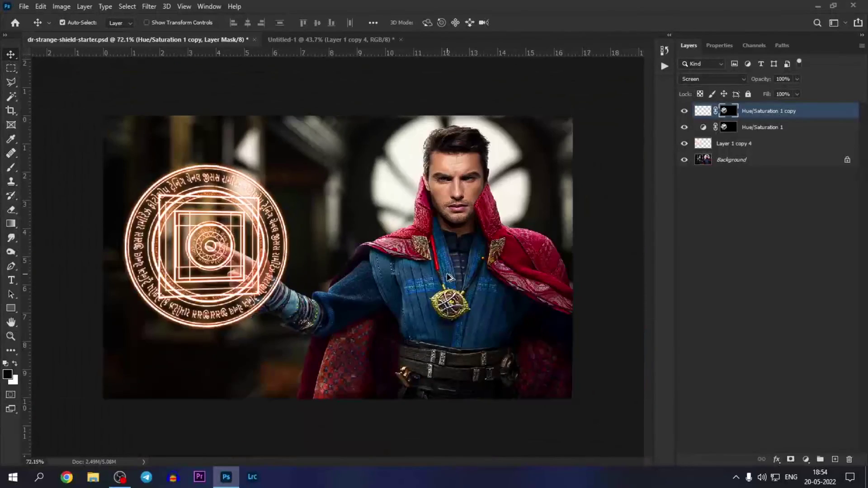
scroll(316, 271, "down", 2)
scroll(384, 293, "down", 2)
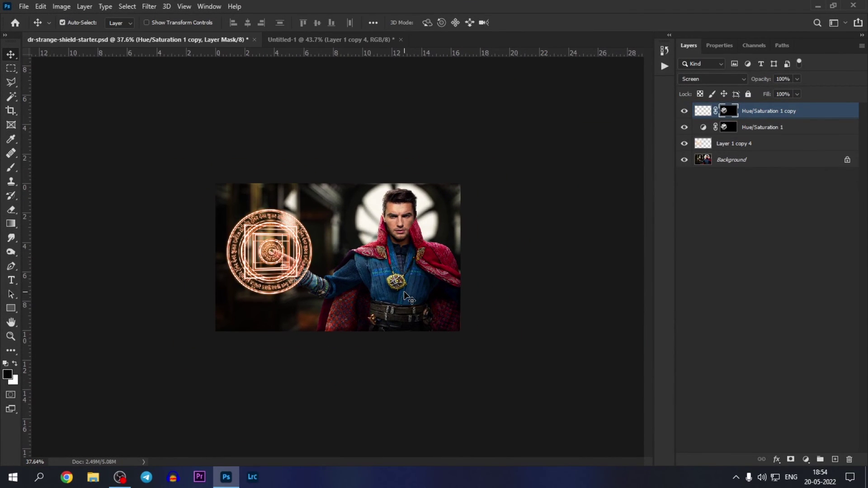